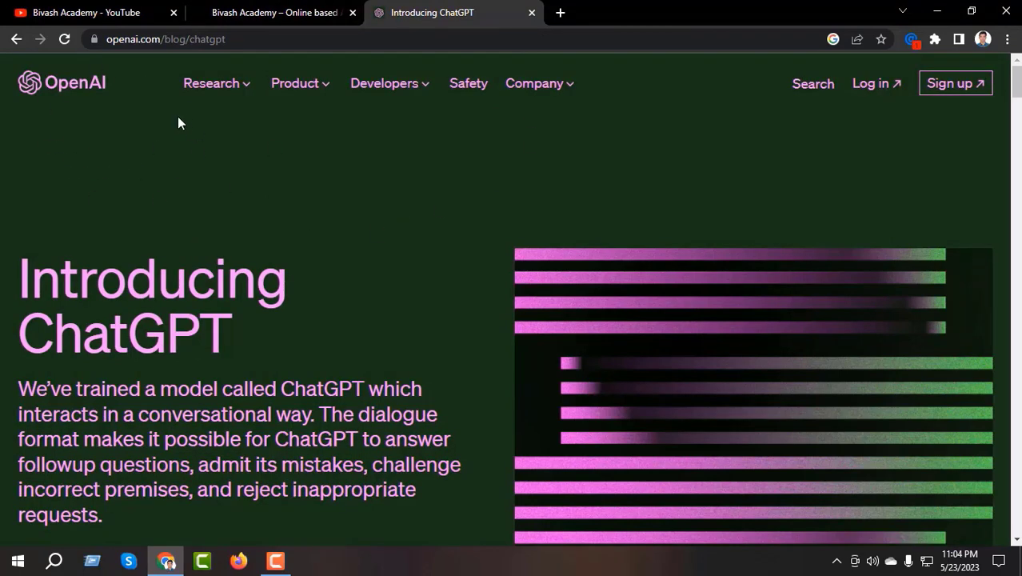
Step: Browse the OpenAI Product menu, then start sign-up to reach the Create your account page
click(320, 88)
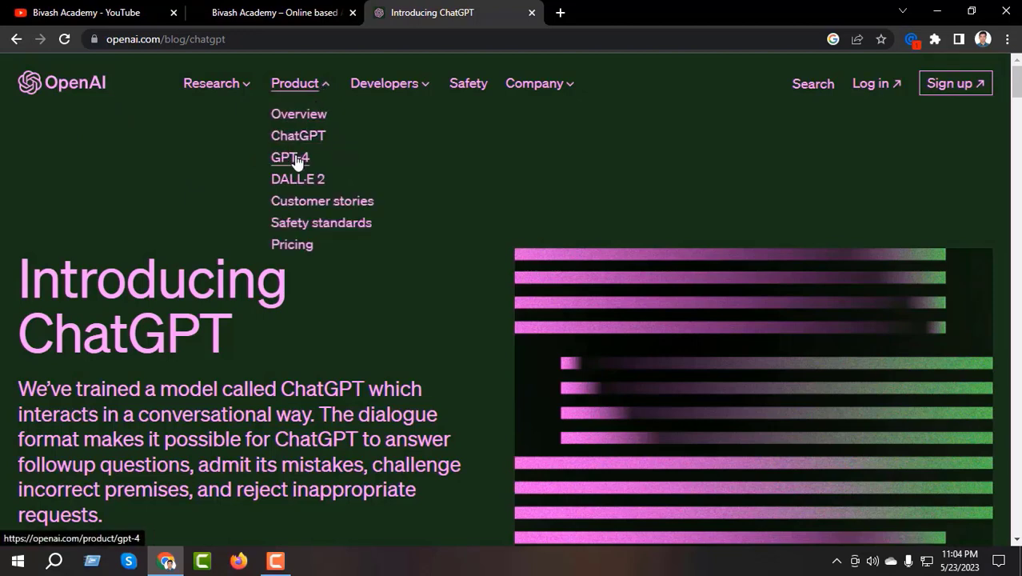
click(964, 88)
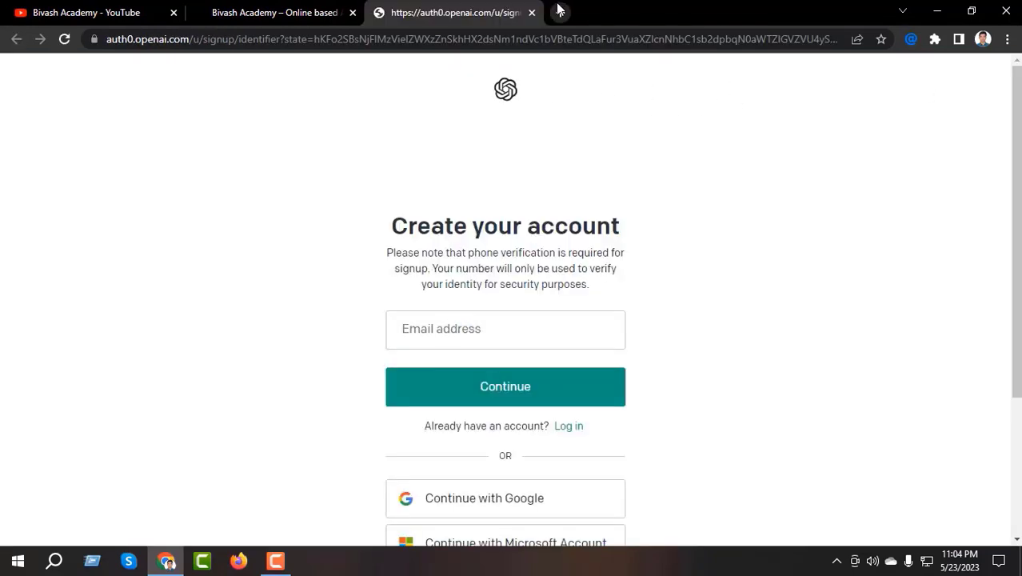
Step: Paste the account e-mail address into the sign-up form and continue
click(607, 331)
key(ctrl+v)
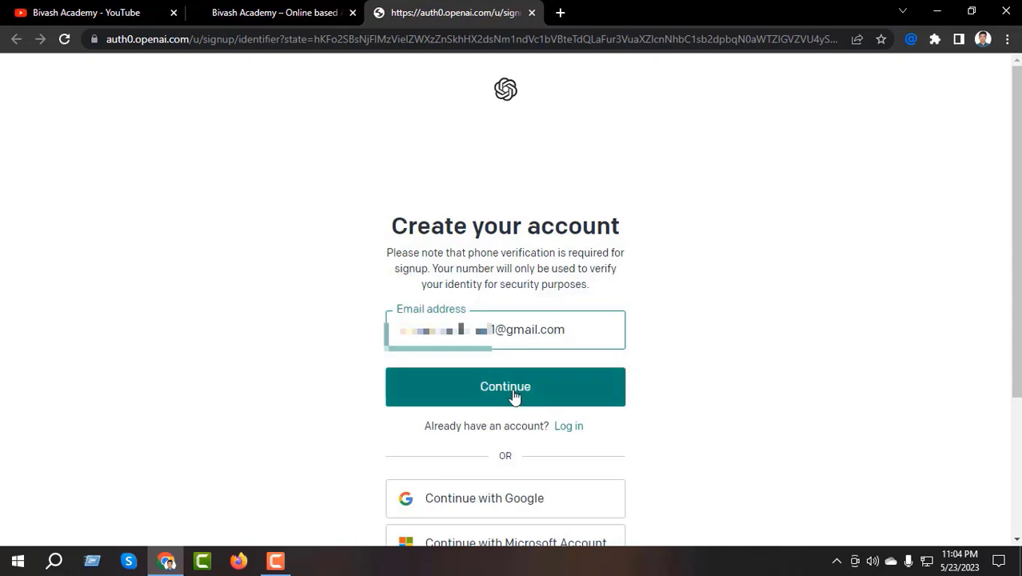
click(508, 389)
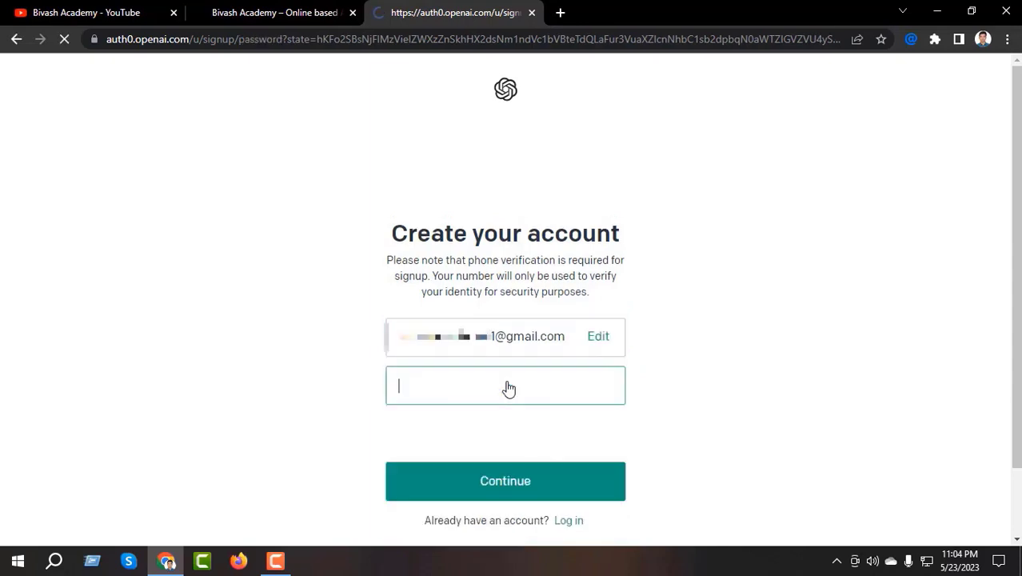
key(Return)
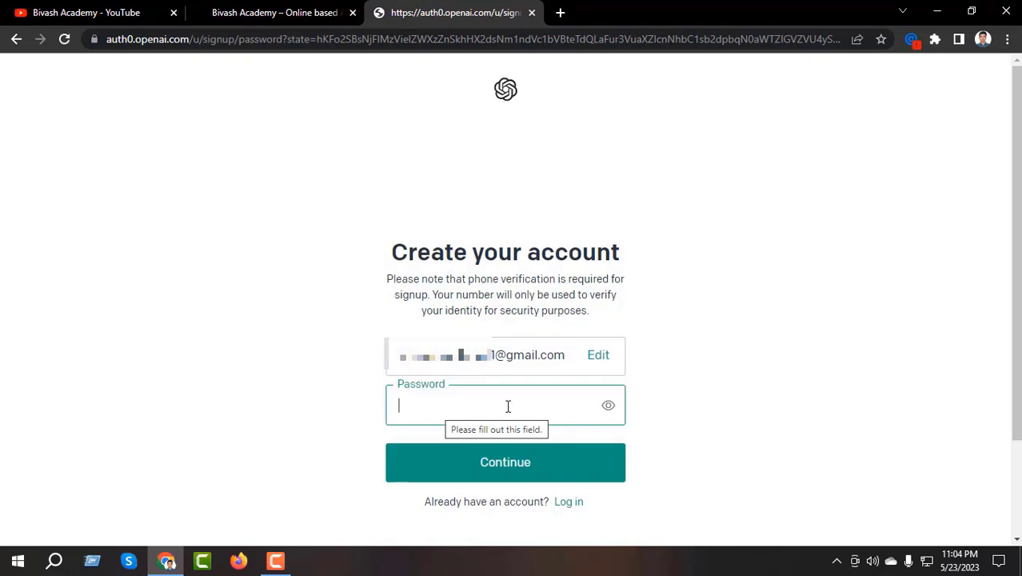
Step: Paste the account password, submit it, and decline Chrome's offer to save it
scroll(507, 407, down, 1)
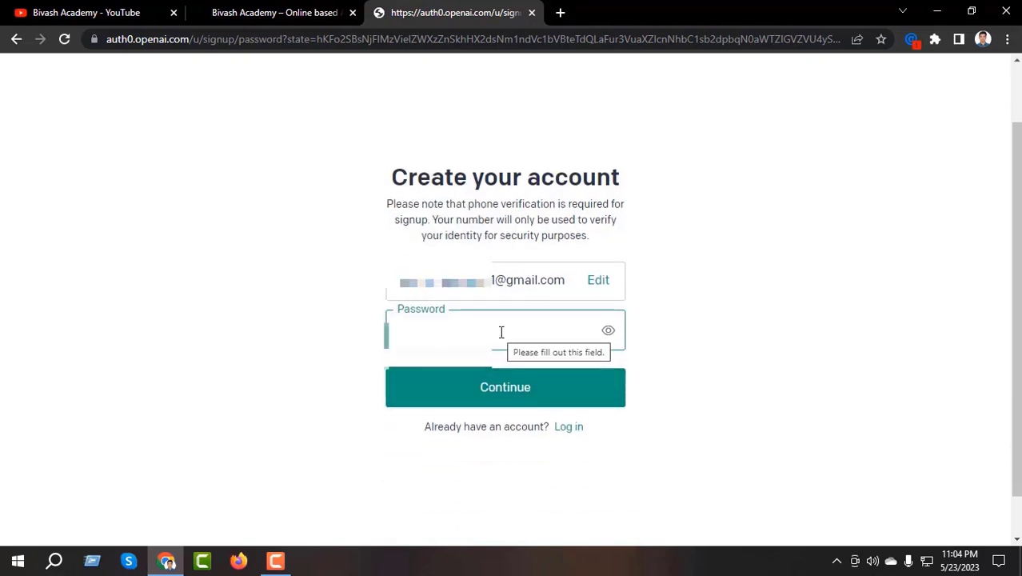
key(ctrl+v)
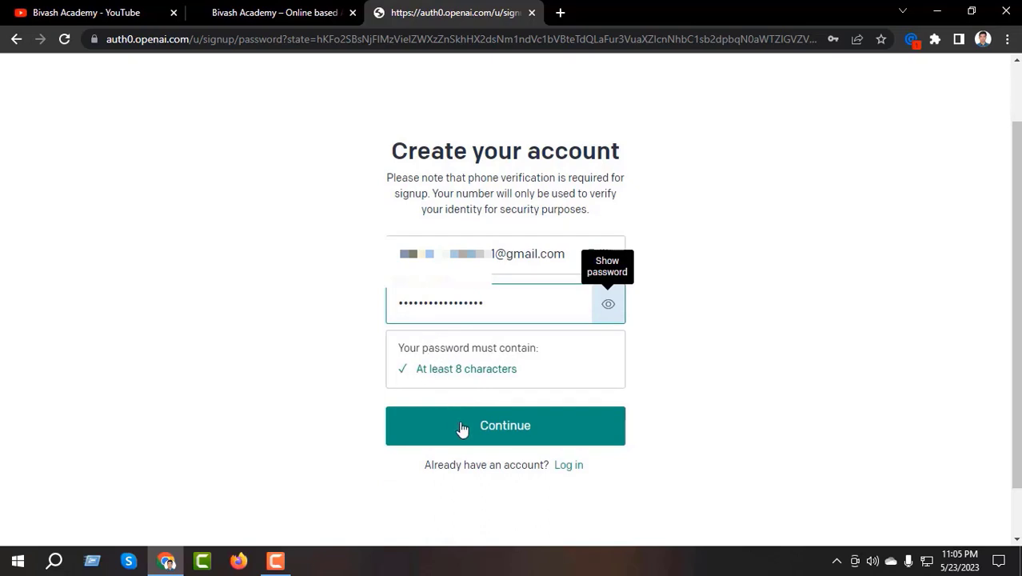
click(512, 432)
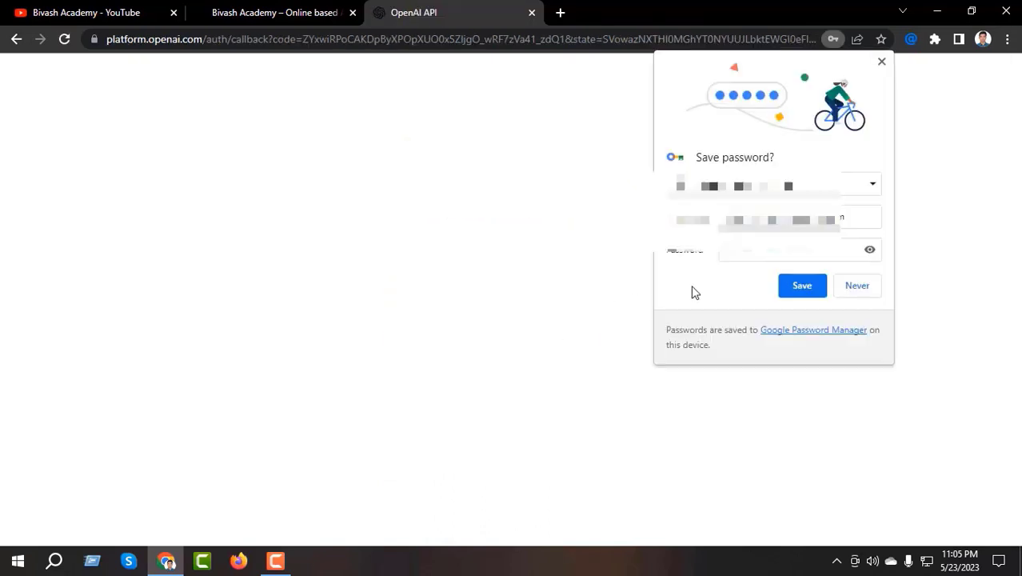
click(797, 288)
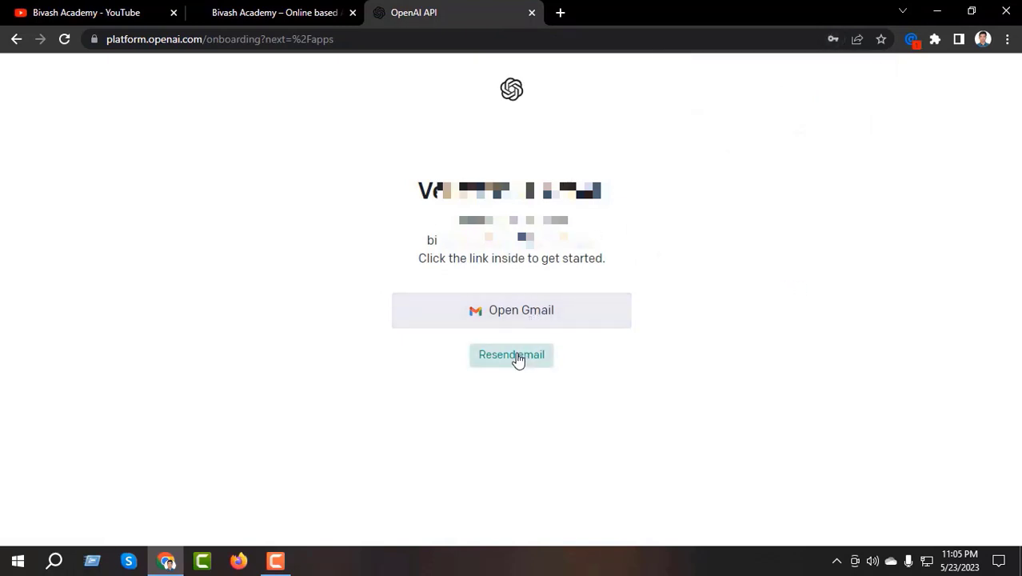
click(559, 12)
Step: Open the 'OpenAI - Verify your email' message in Gmail and follow its verify link
click(880, 101)
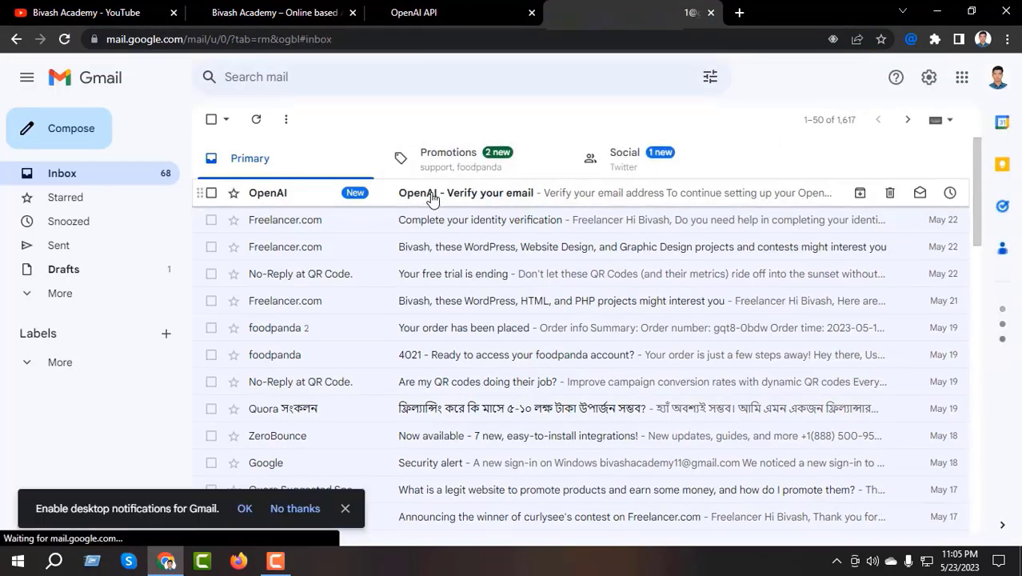
click(429, 196)
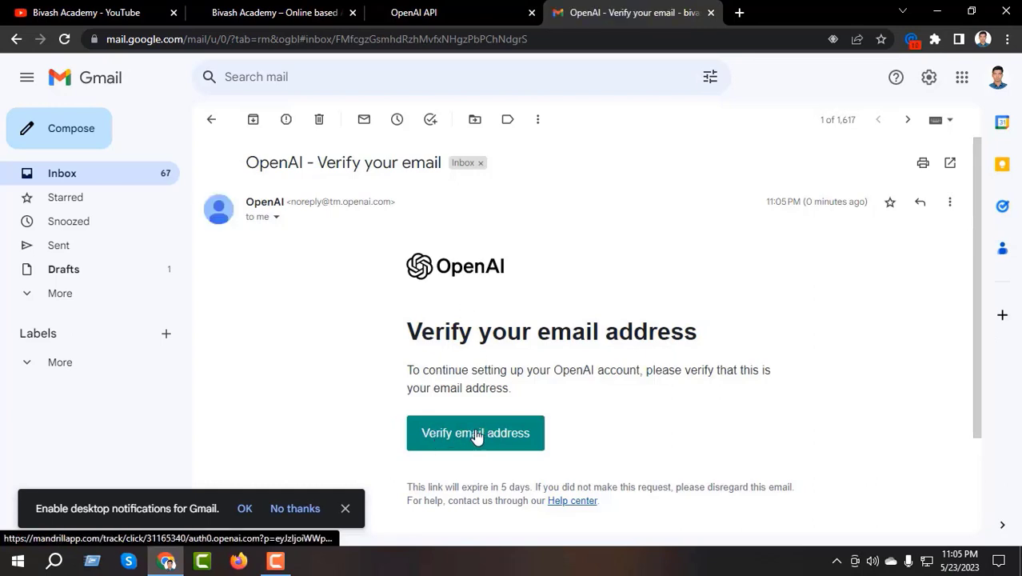
click(474, 433)
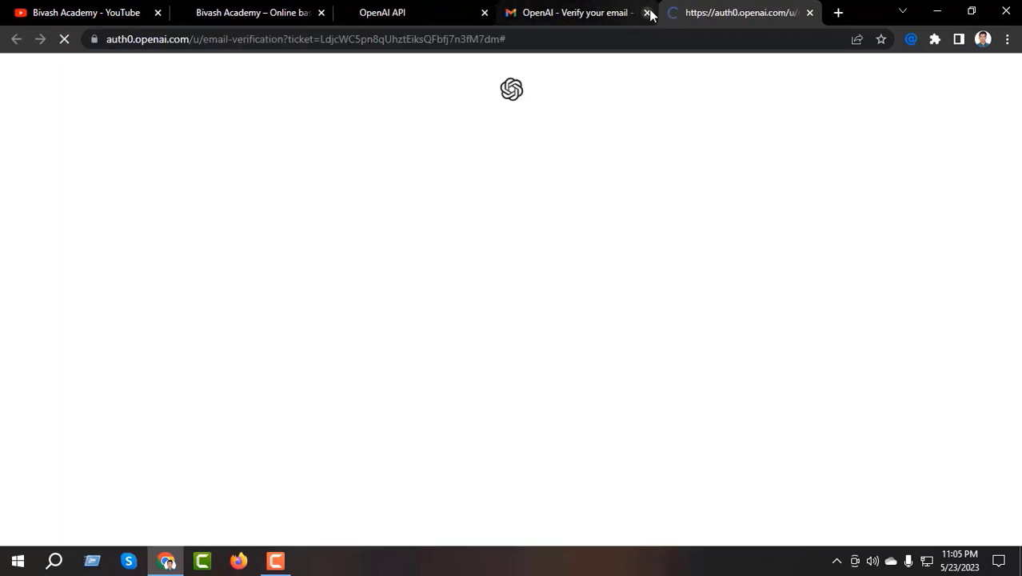
click(648, 13)
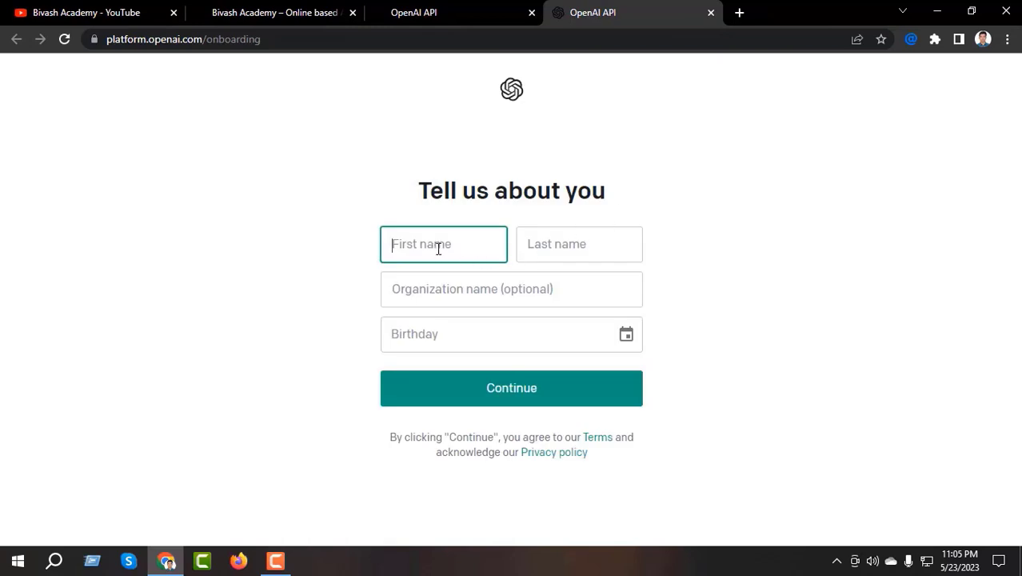
Step: Fill in the first and last name, pick the birthday from the calendar, and submit
text(Bivash)
click(547, 244)
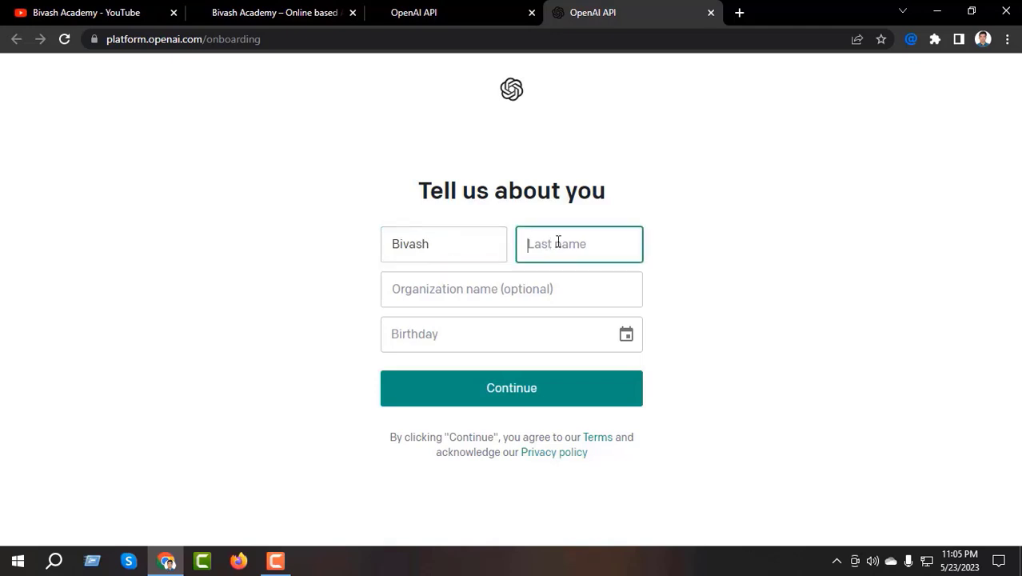
text(Bain)
click(478, 291)
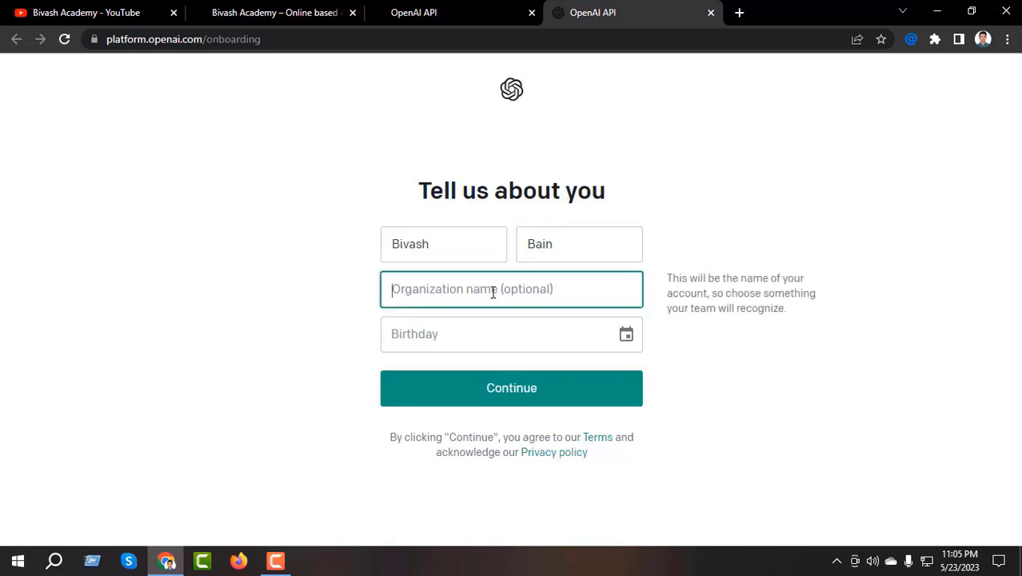
click(501, 336)
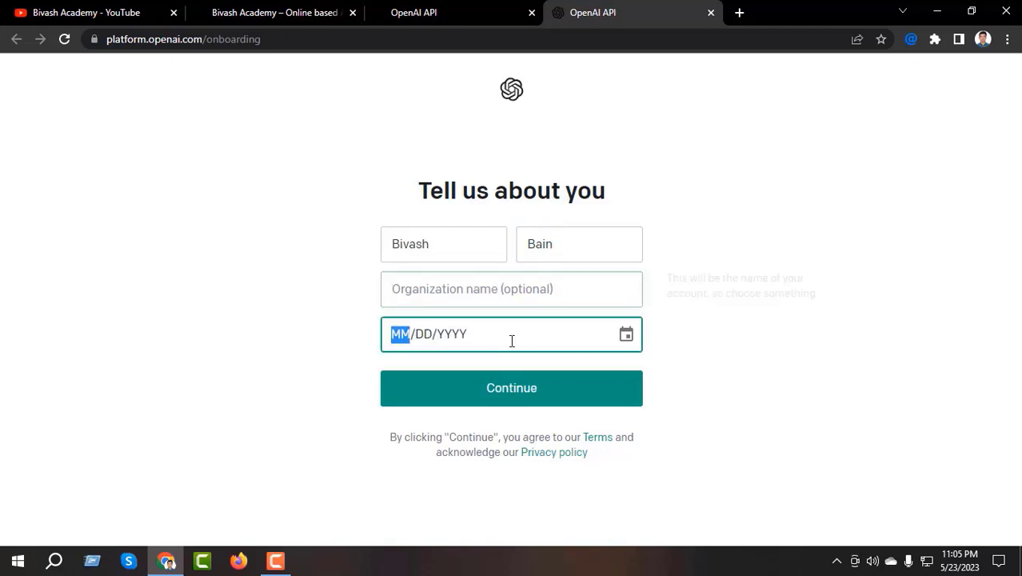
click(628, 334)
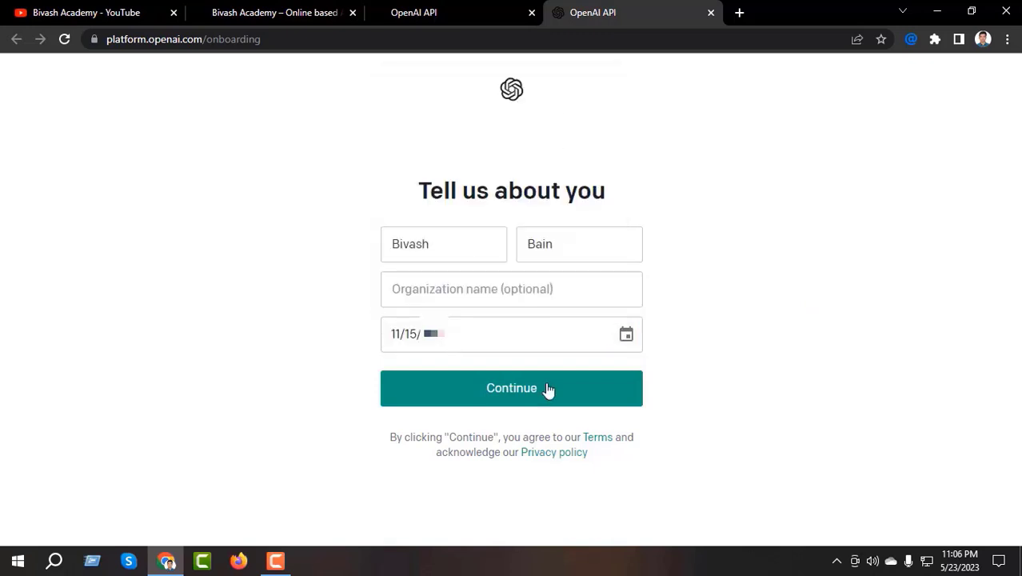
click(548, 389)
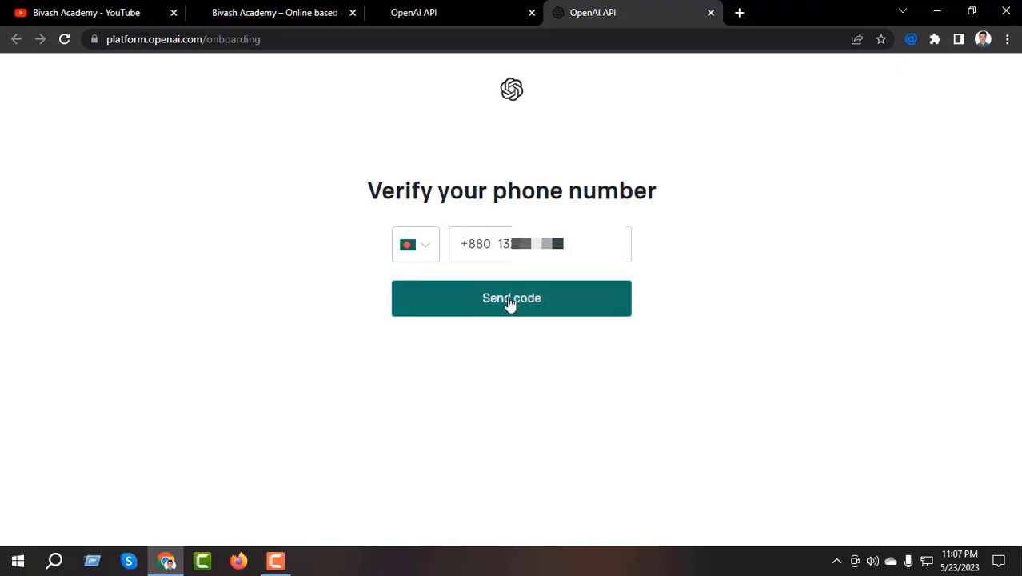
Step: Request the phone code and solve the first animal-rotation puzzle round
click(511, 298)
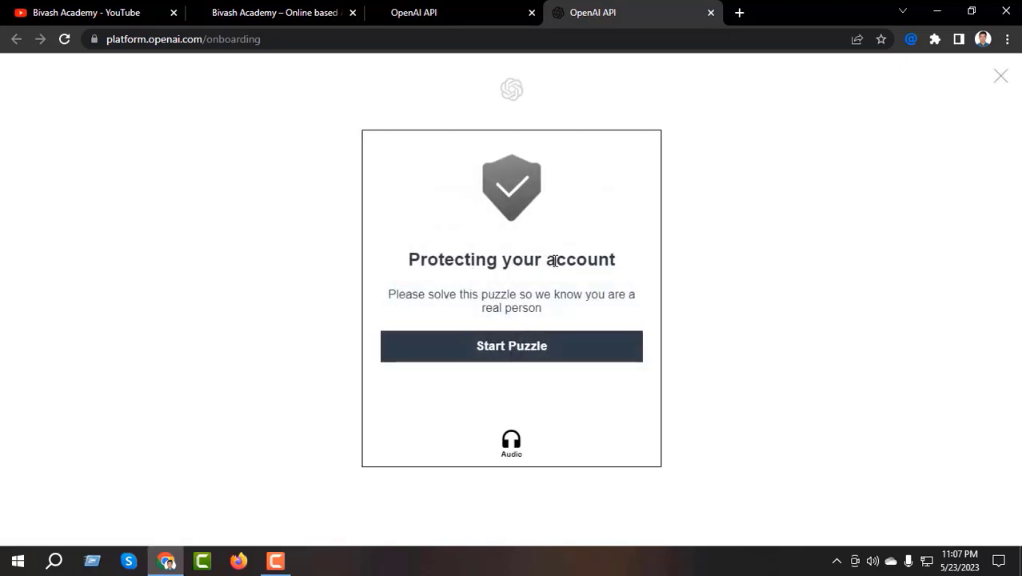
click(518, 352)
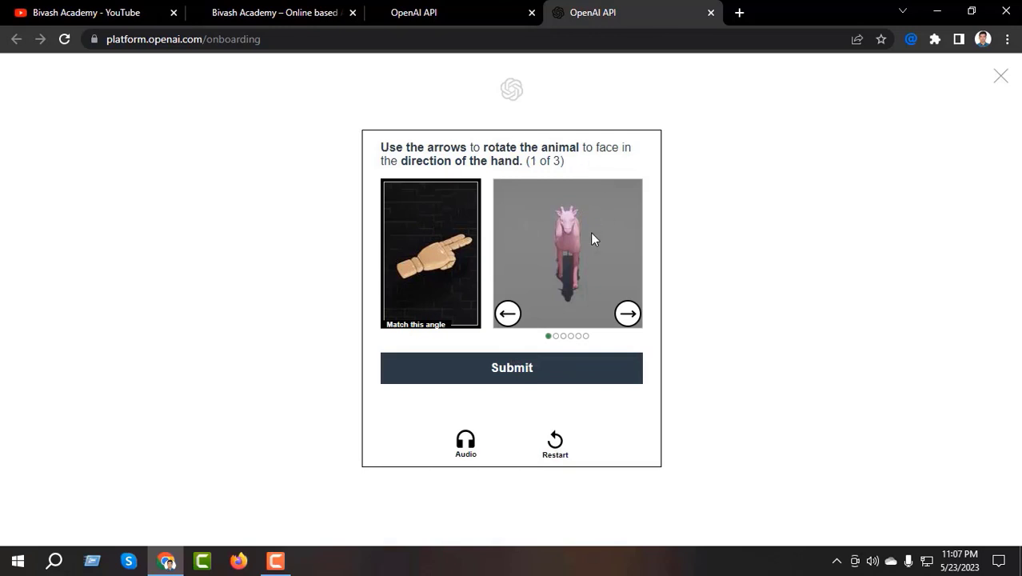
click(628, 314)
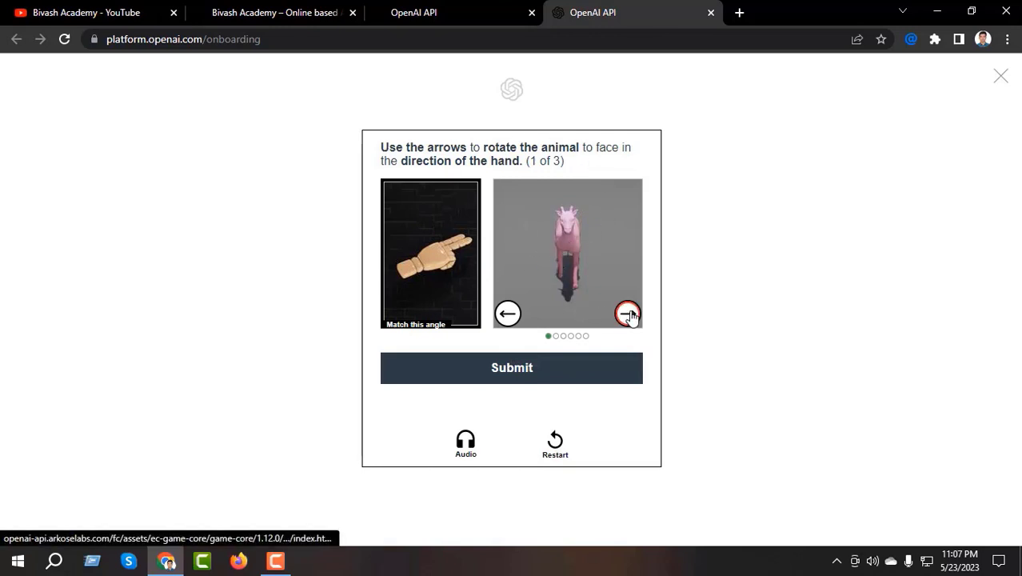
click(628, 314)
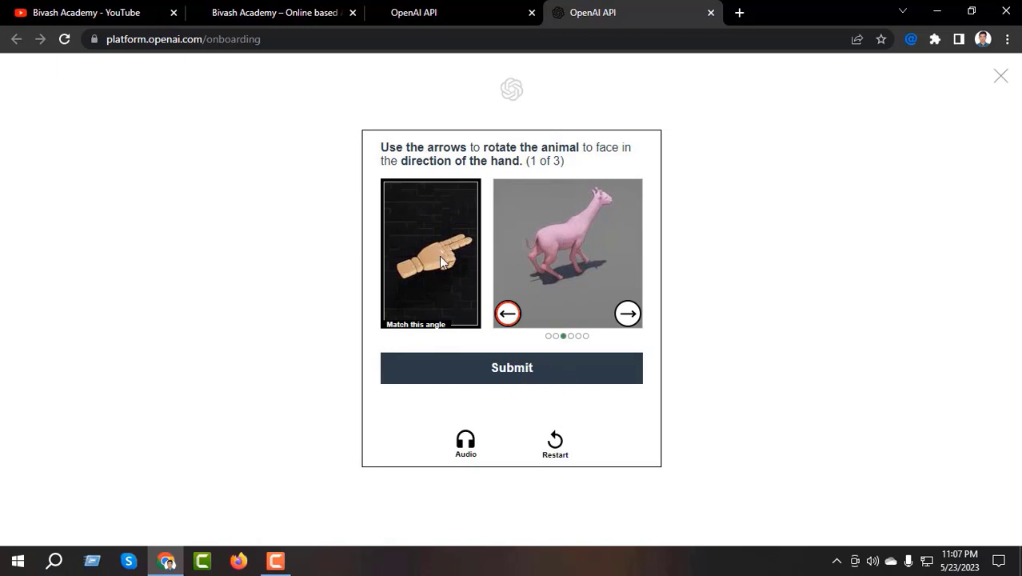
click(507, 312)
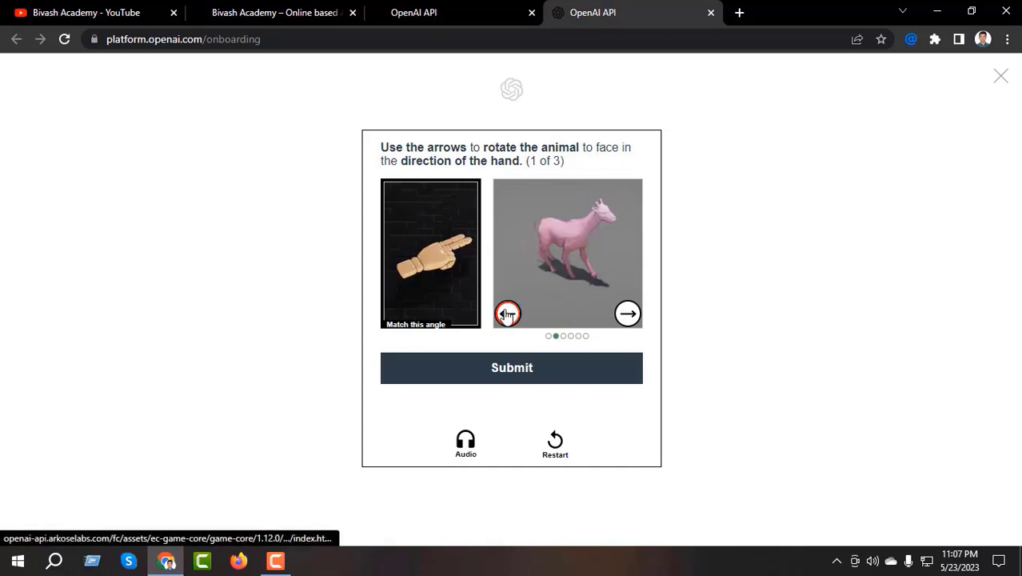
click(507, 313)
click(507, 313)
click(627, 312)
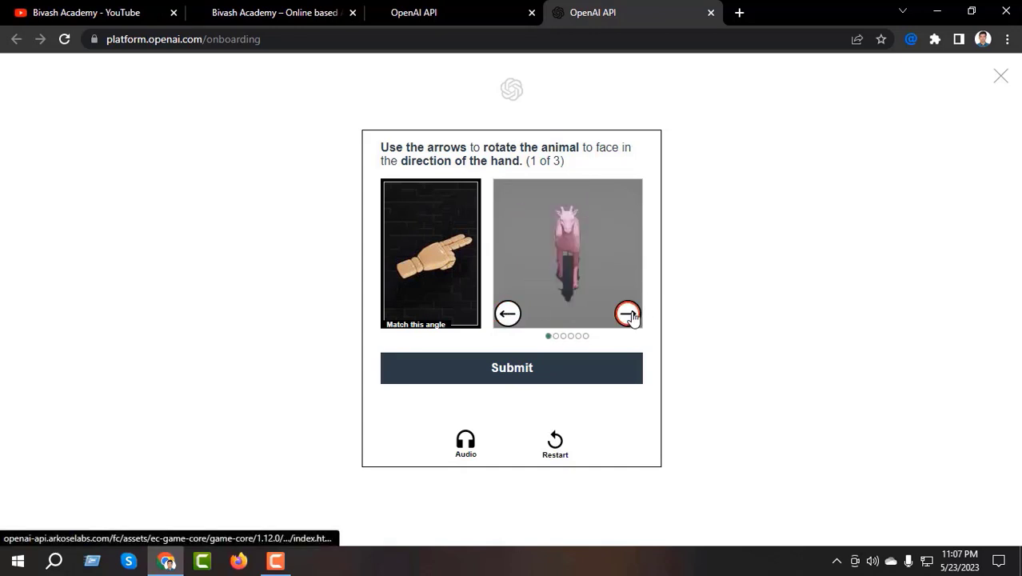
click(627, 312)
click(628, 313)
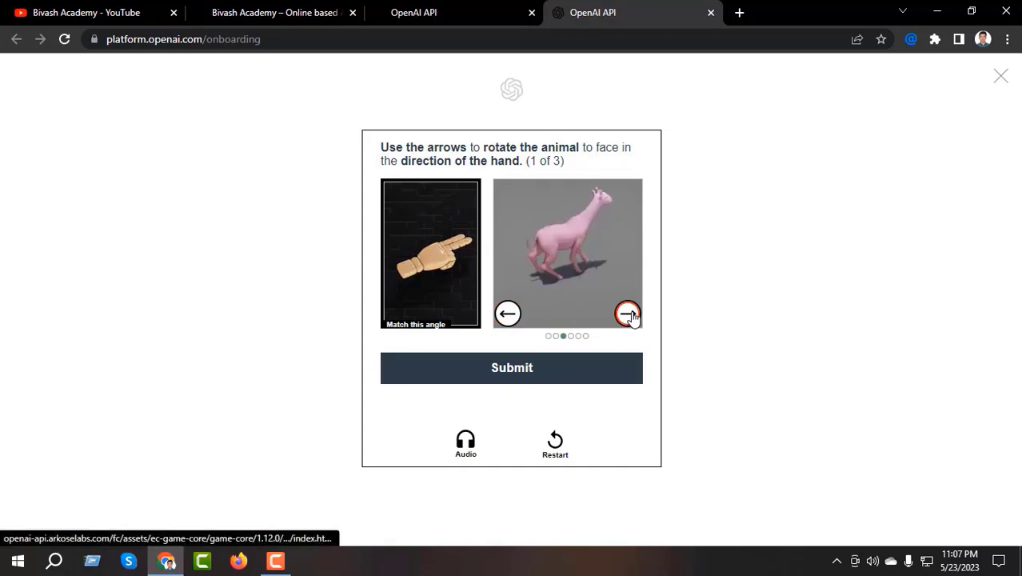
click(520, 373)
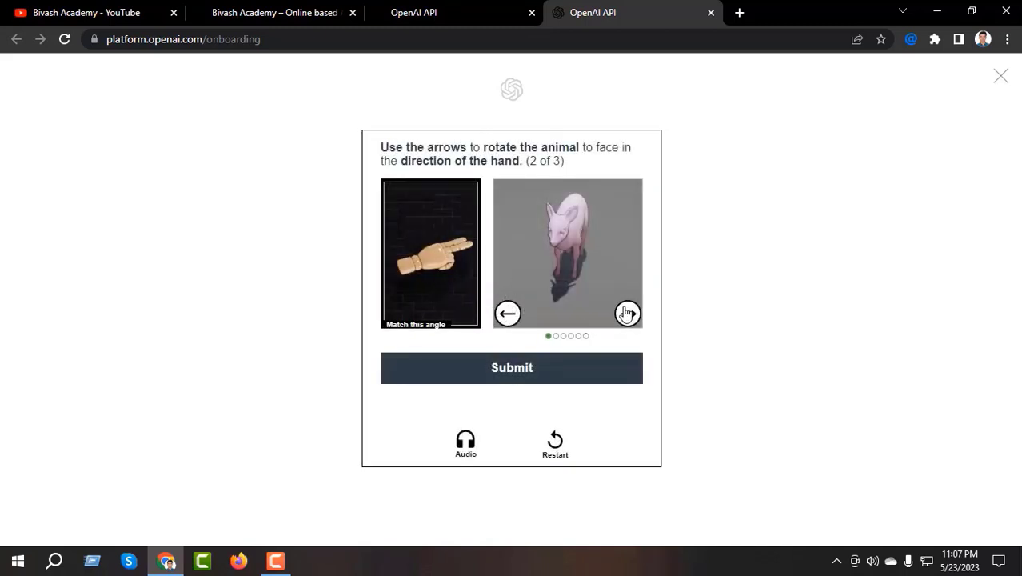
Step: Rotate the second and third animals to match the hand and submit each
click(628, 312)
click(627, 312)
click(537, 375)
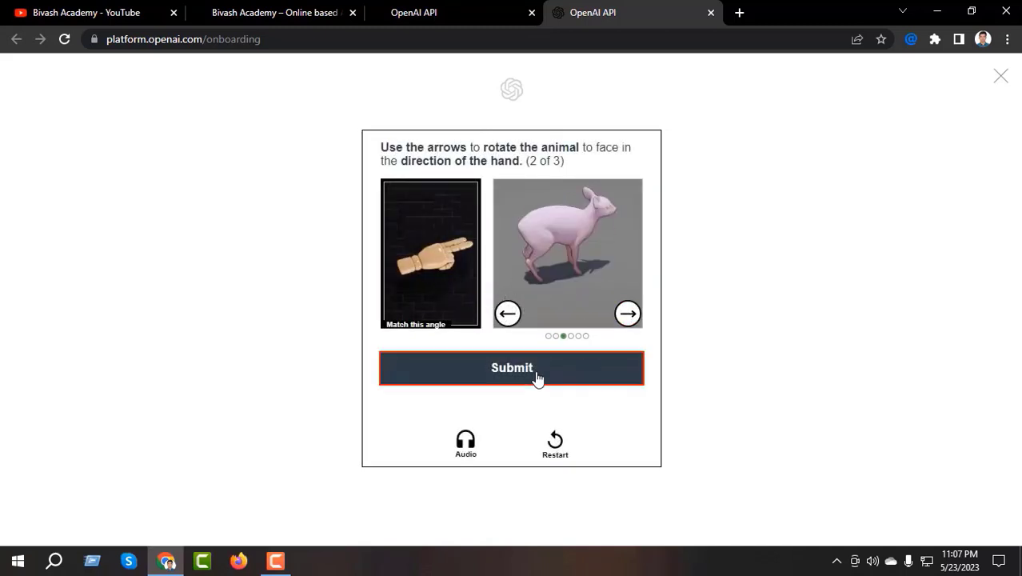
click(629, 314)
click(628, 314)
click(629, 315)
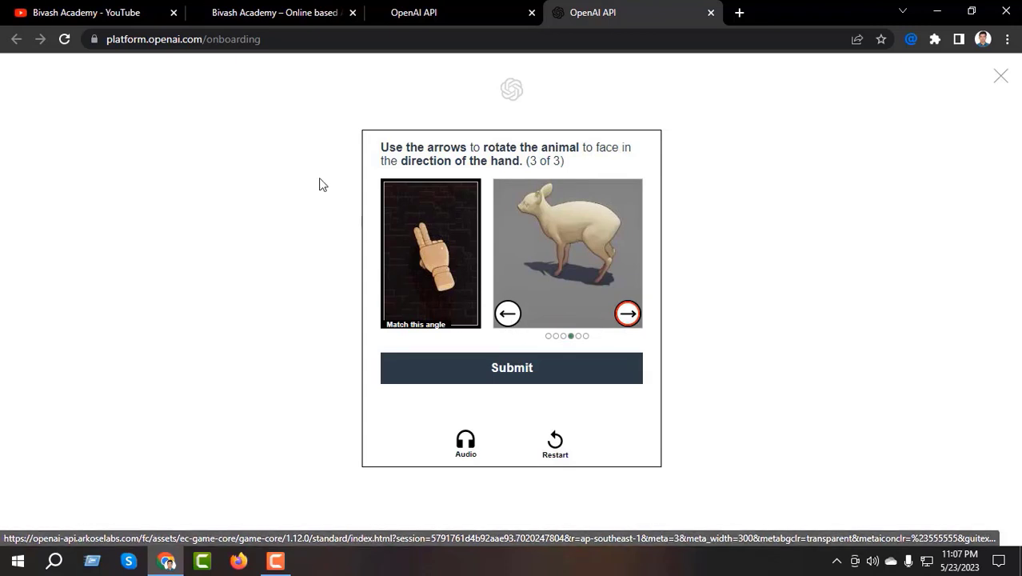
click(549, 369)
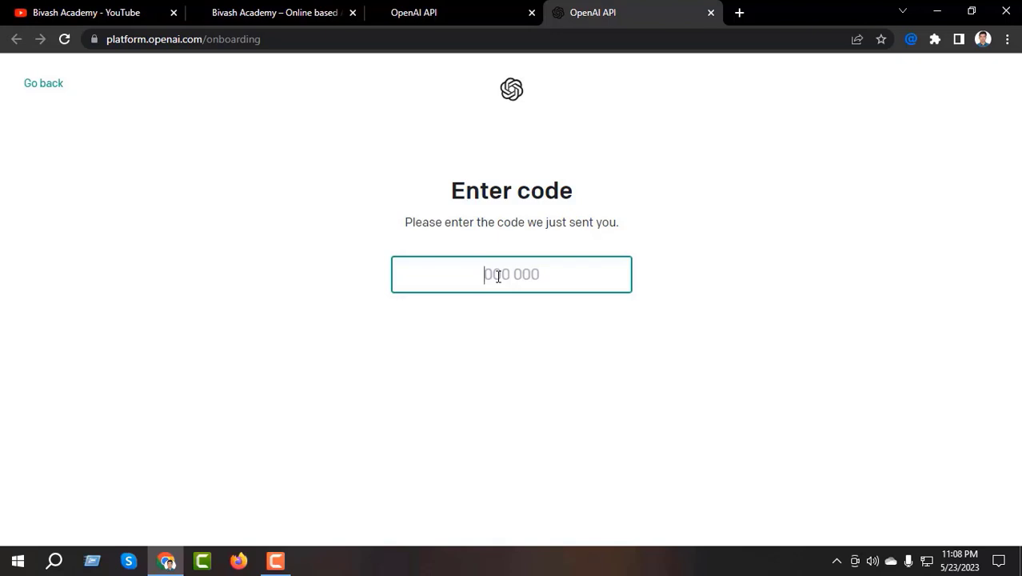
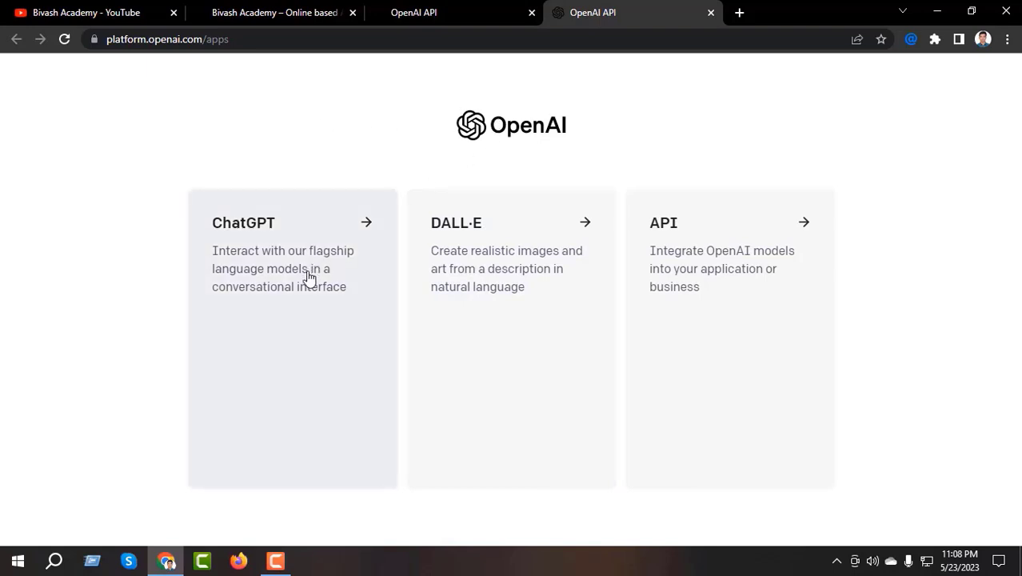
Step: Paste the six-digit SMS code, then open ChatGPT from the OpenAI apps page
click(281, 277)
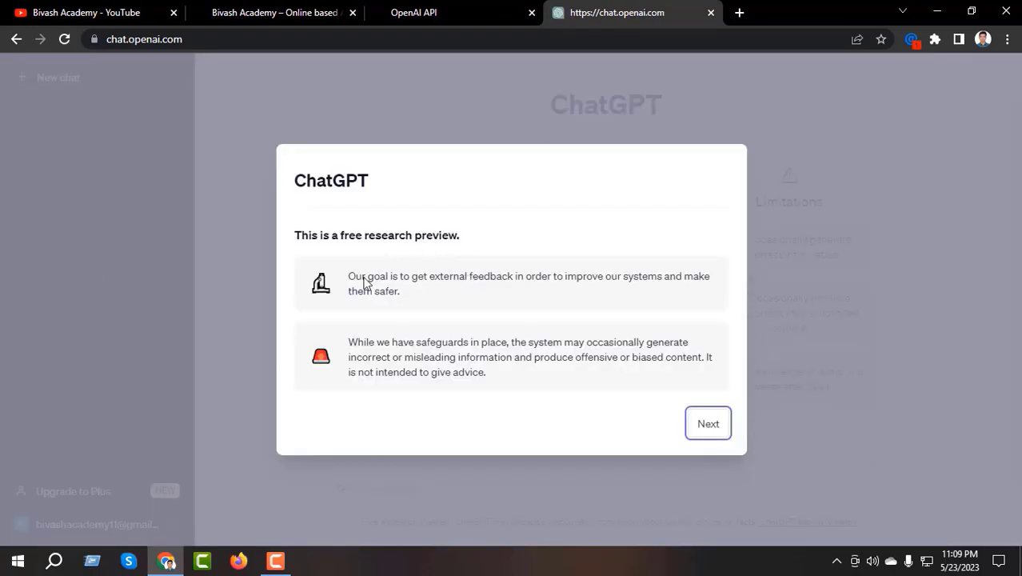
Step: Page through and close the ChatGPT introduction notice
click(708, 423)
click(710, 422)
click(707, 423)
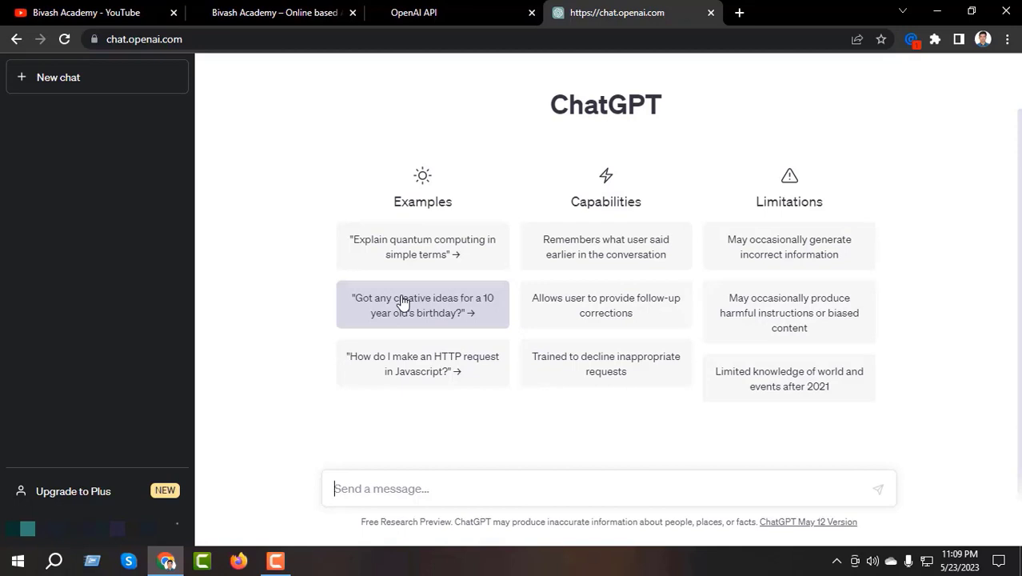
Step: Return browser zoom to 100% and bring up the Plus upgrade plan comparison
key(ctrl+plus)
key(ctrl+plus)
key(ctrl+plus)
key(ctrl+plus)
key(ctrl+plus)
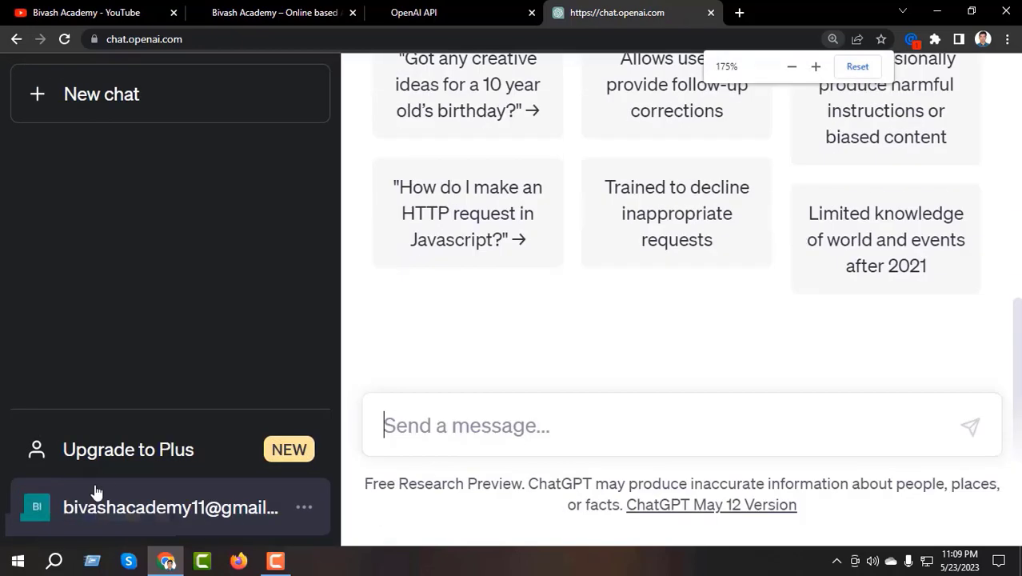
key(ctrl+minus)
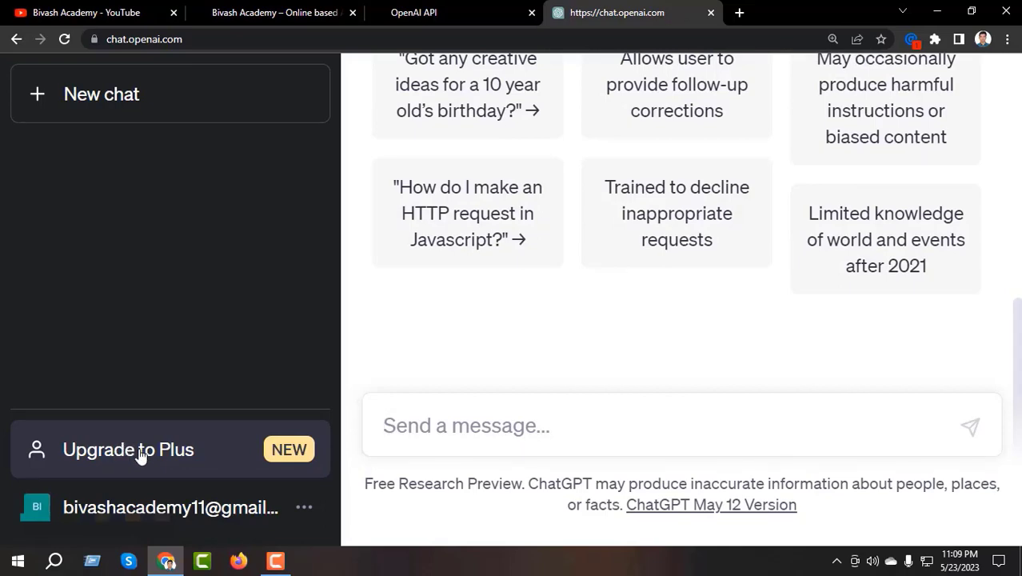
key(ctrl+minus)
key(ctrl+minus)
key(ctrl+minus)
key(ctrl+minus)
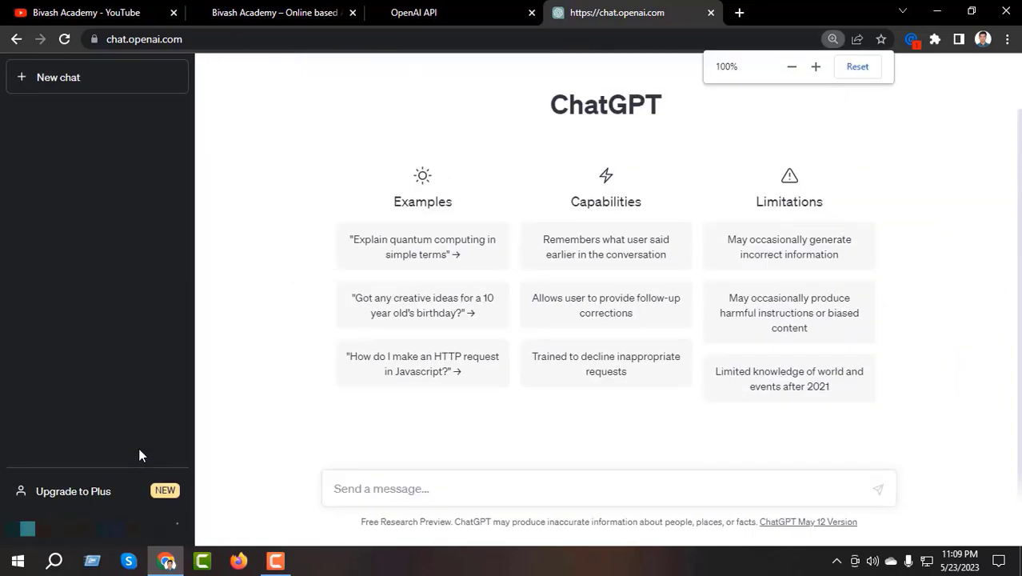
click(106, 496)
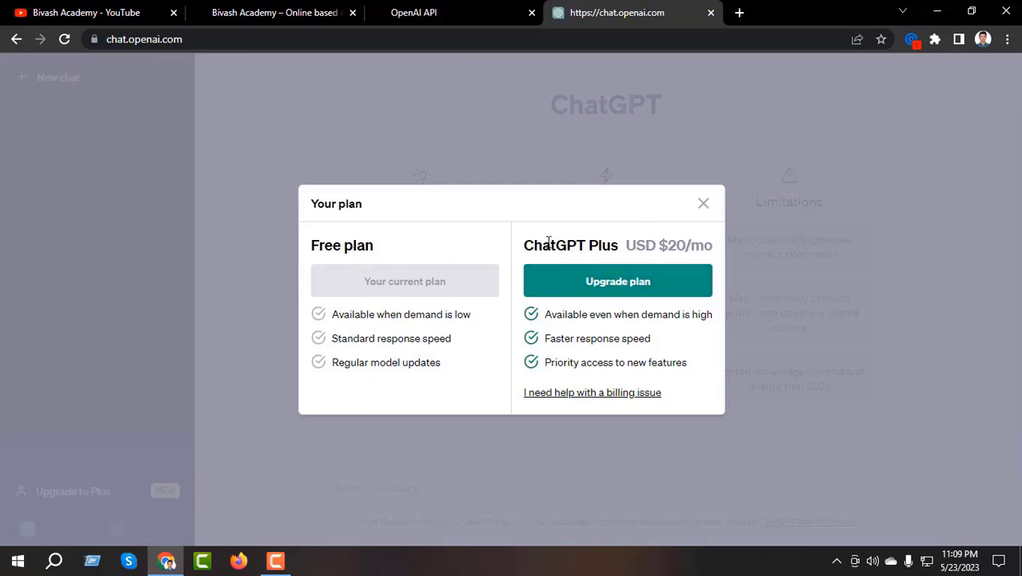
Step: Choose Upgrade plan under the $20/mo ChatGPT Plus option
drag(548, 242, 681, 244)
click(681, 245)
click(628, 284)
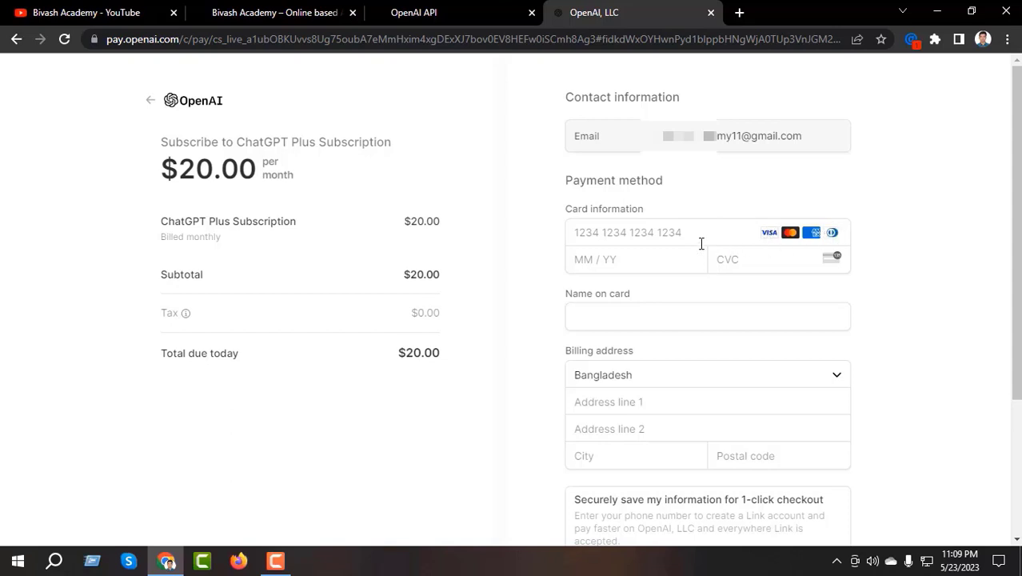
Step: Fill in the saved Mastercard number and the name on card
drag(160, 171, 212, 189)
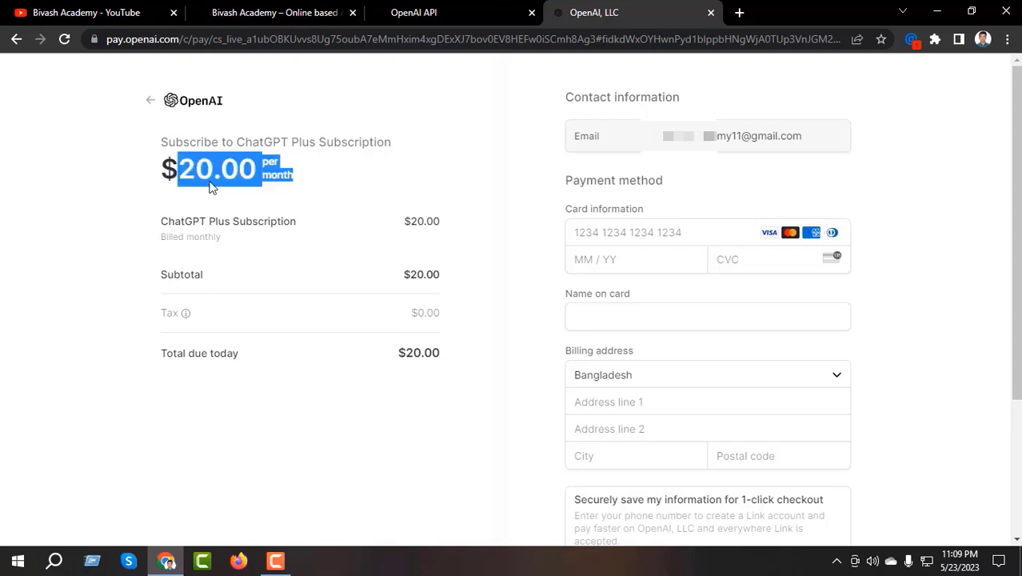
click(618, 230)
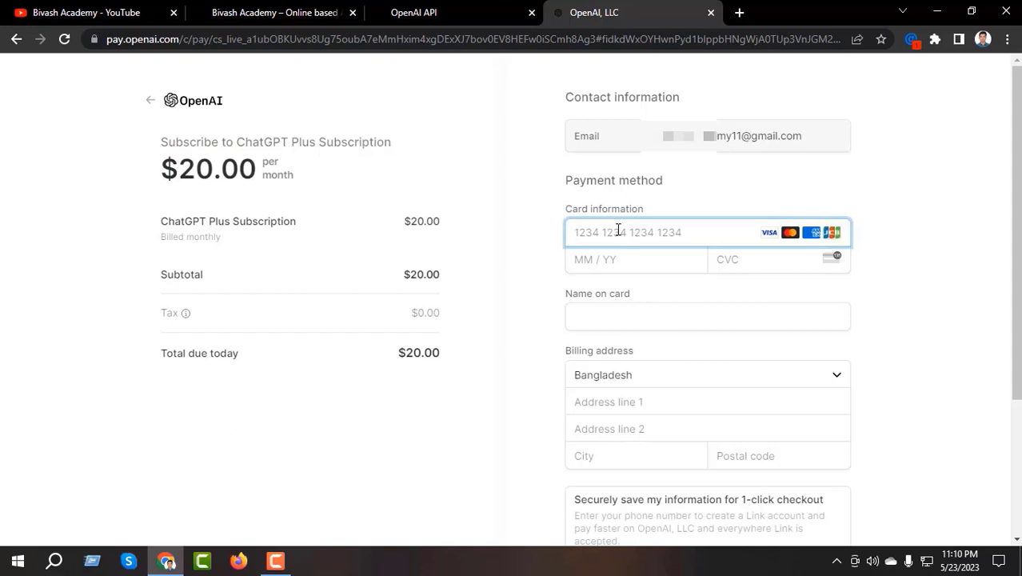
click(618, 230)
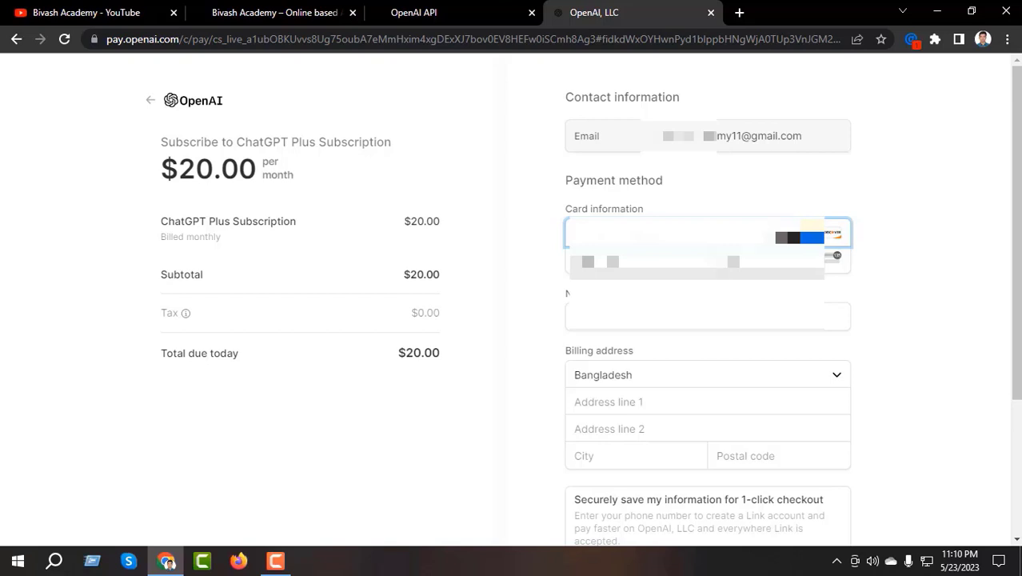
key(Down)
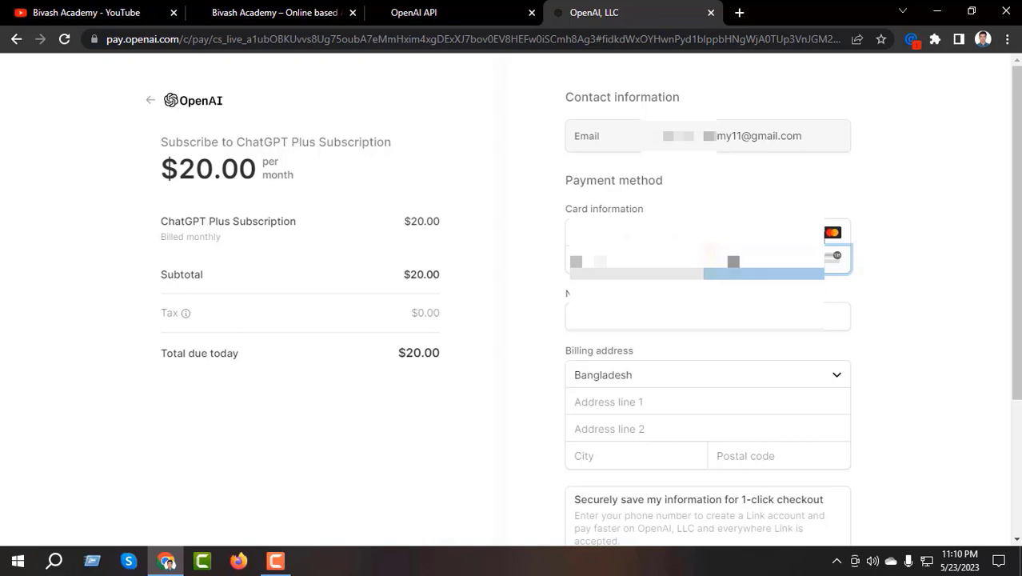
click(869, 226)
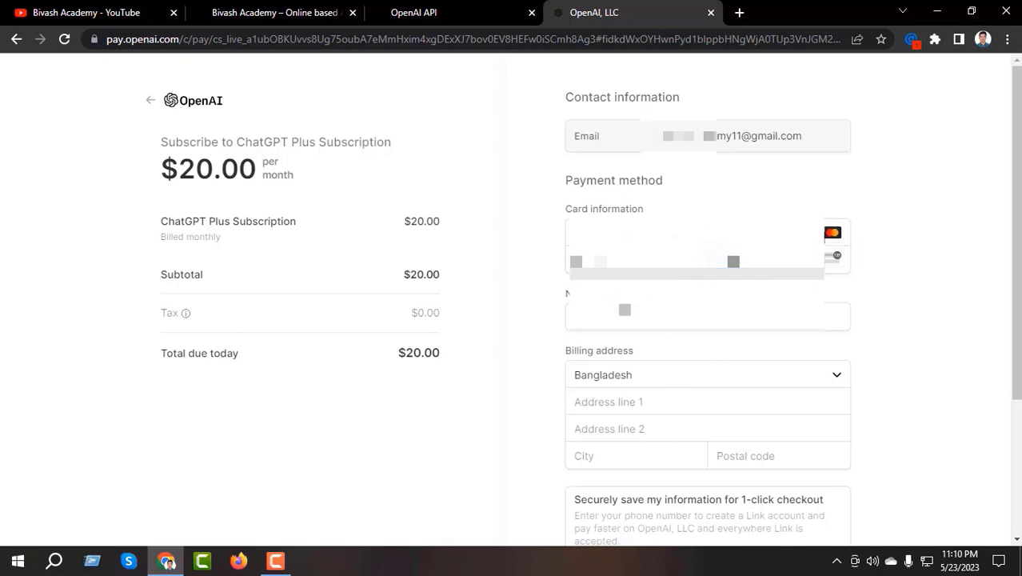
click(625, 309)
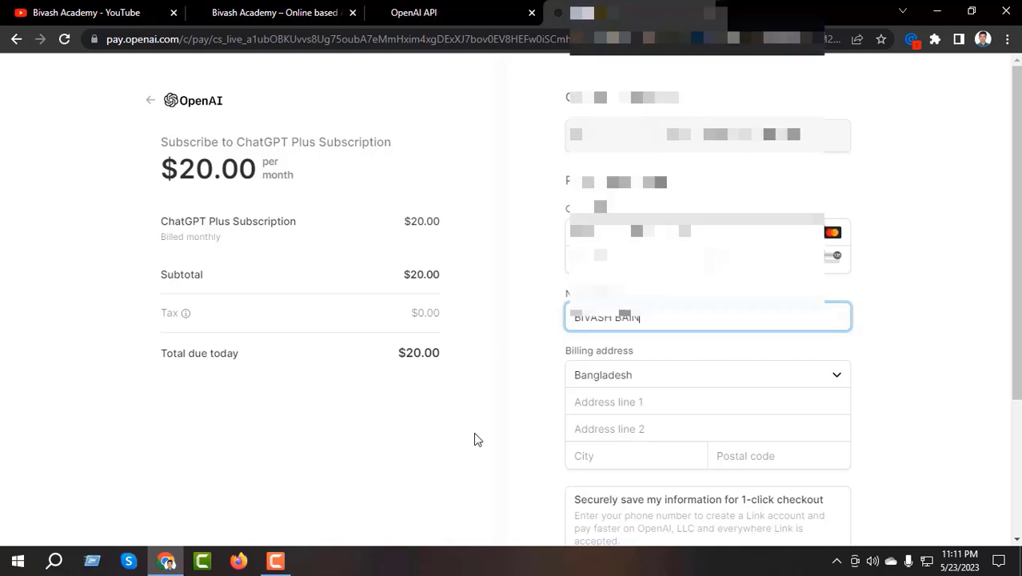
click(508, 436)
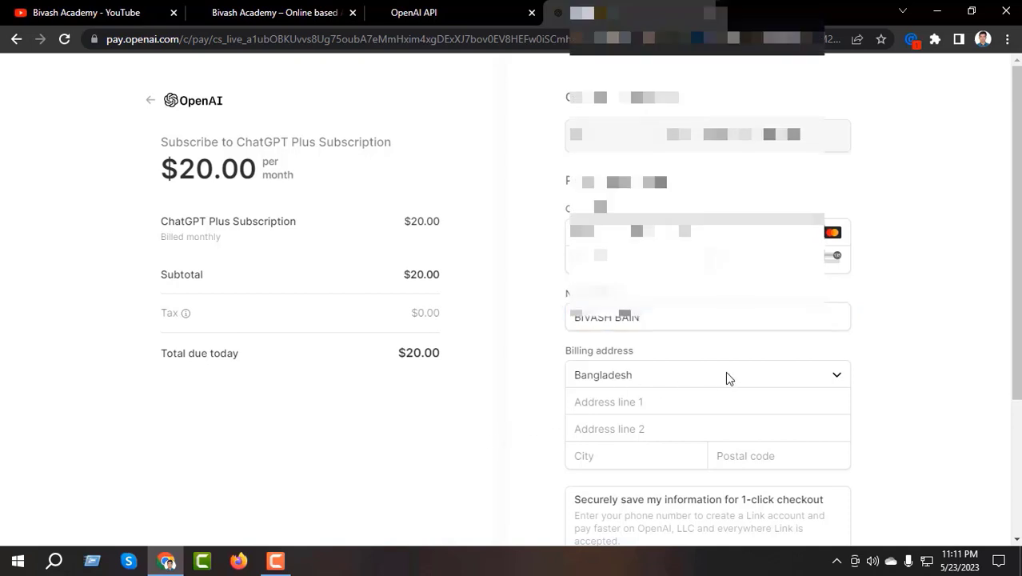
Step: Enter the billing address with Bangladesh as country, plus street, city and postal code
scroll(725, 373, down, 3)
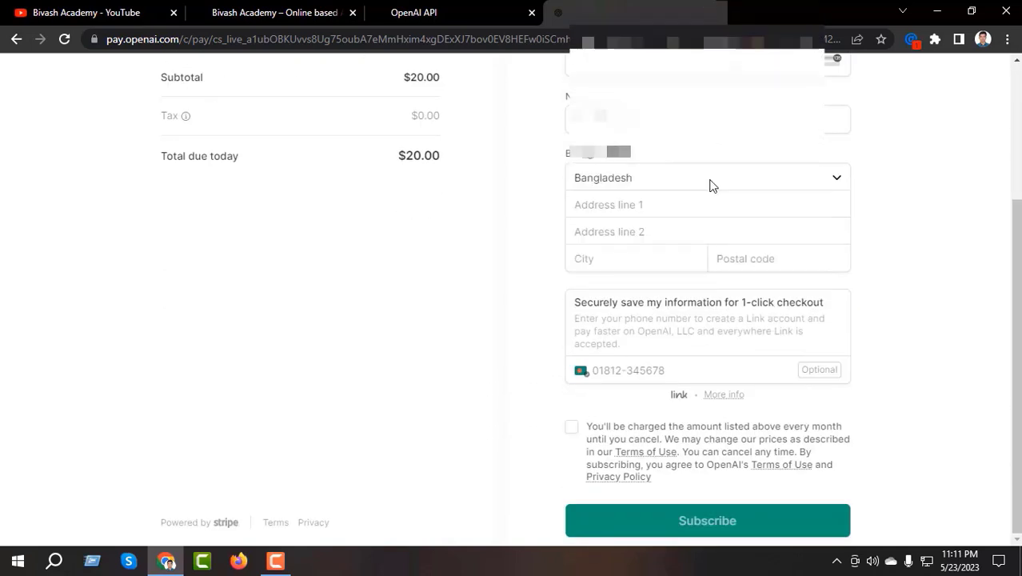
click(650, 177)
click(502, 308)
click(648, 202)
click(748, 254)
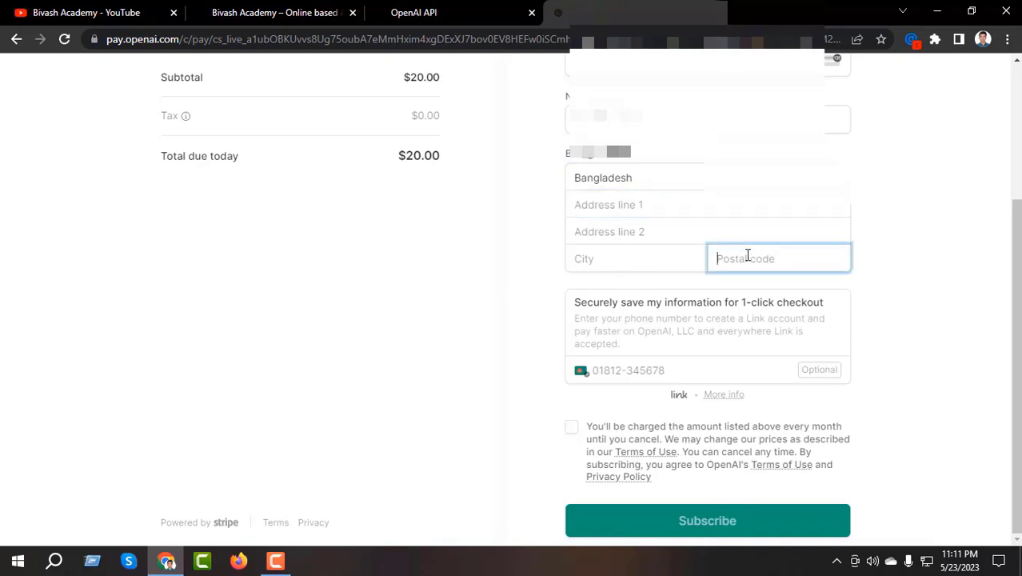
click(747, 289)
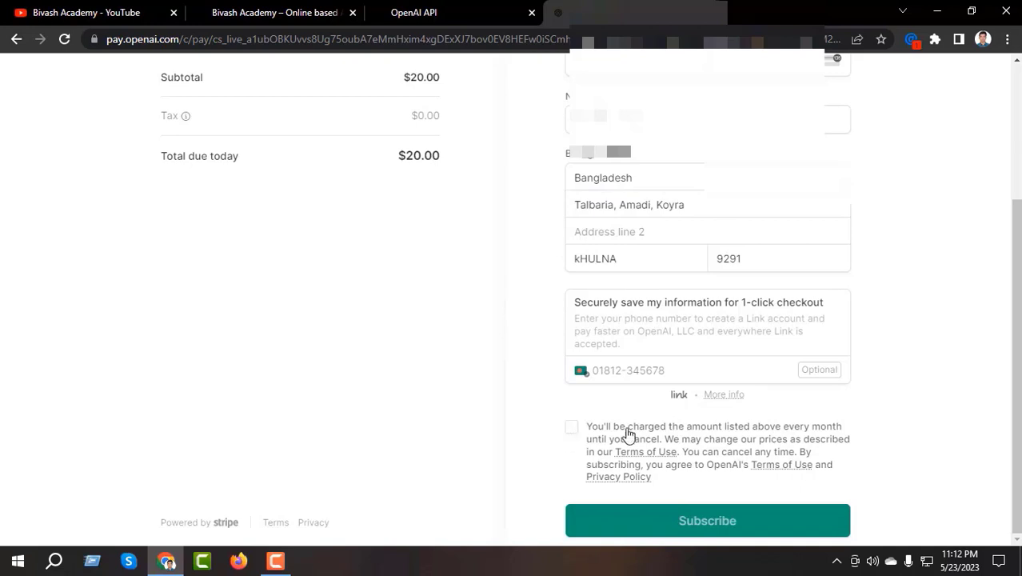
Step: Accept the recurring-charge terms, subscribe, and decline saving the card in Chrome
click(575, 431)
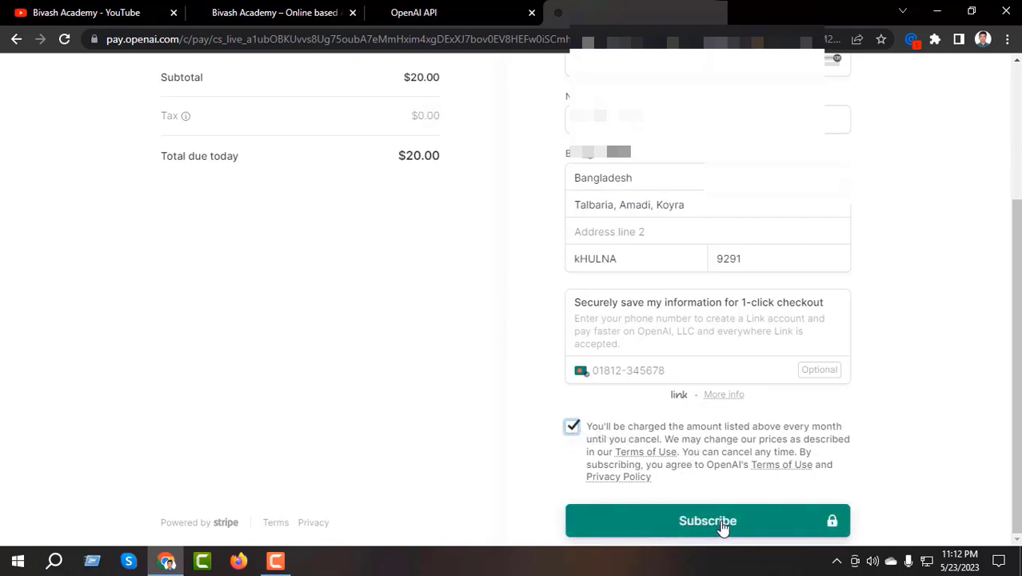
click(719, 528)
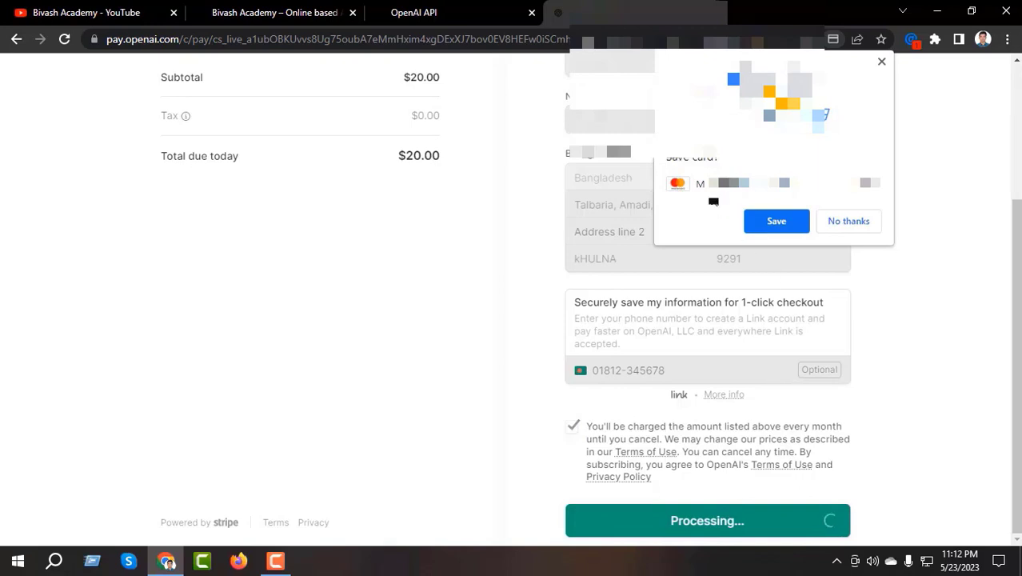
click(849, 222)
scroll(876, 257, up, 2)
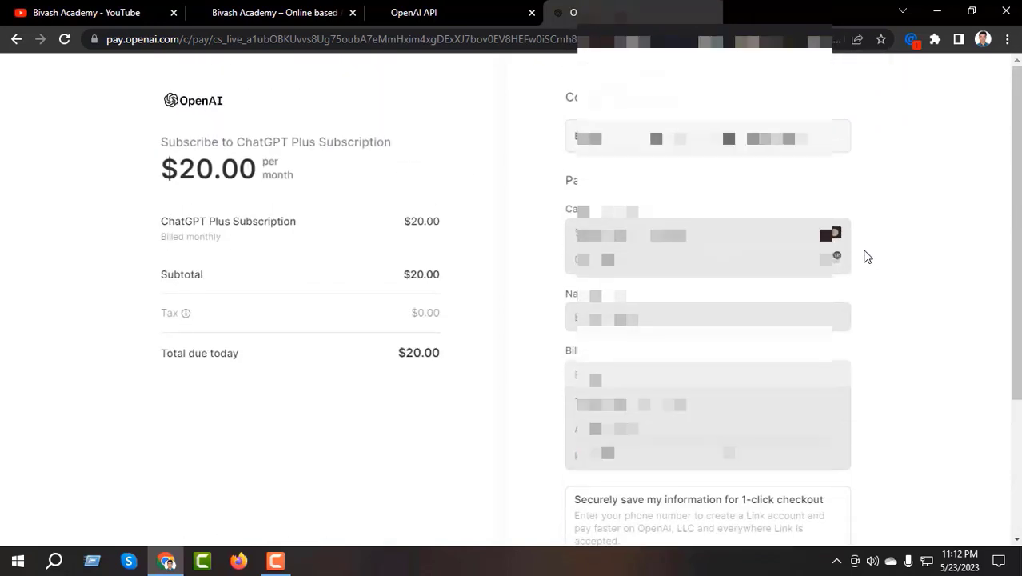
scroll(870, 256, down, 3)
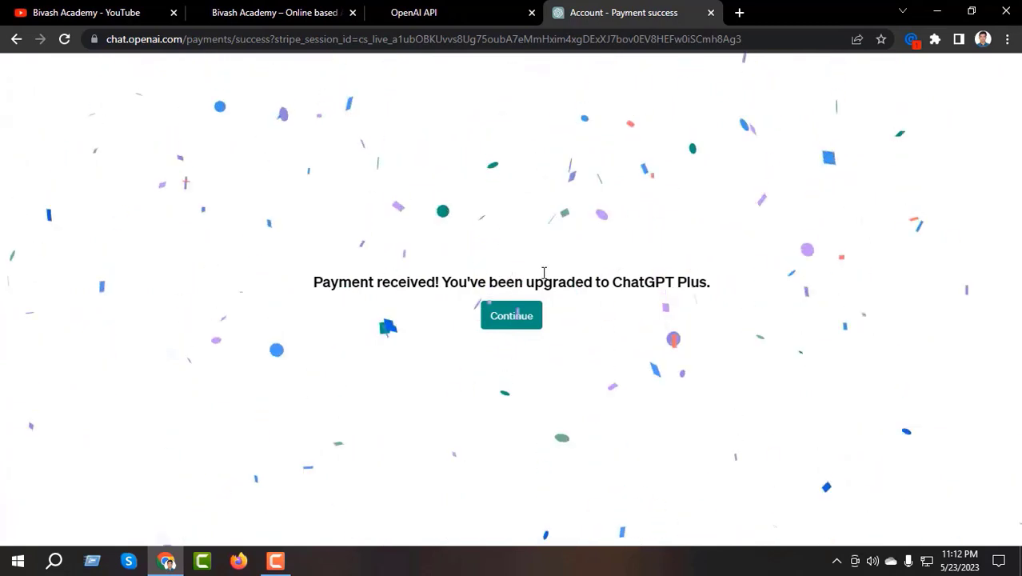
Step: Continue past the payment success page and settle on GPT-4 as the chat model
click(517, 318)
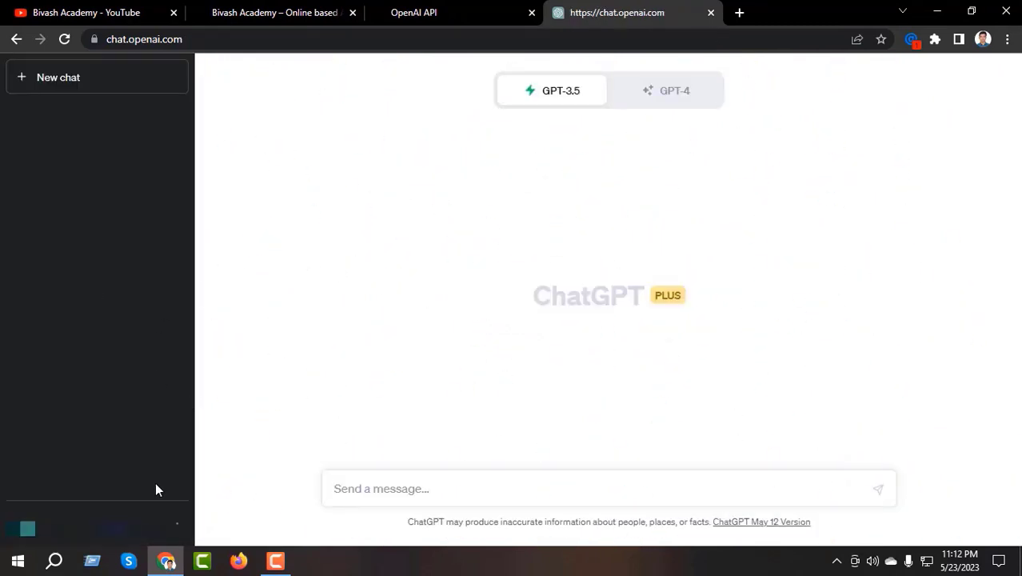
mouse_move(576, 96)
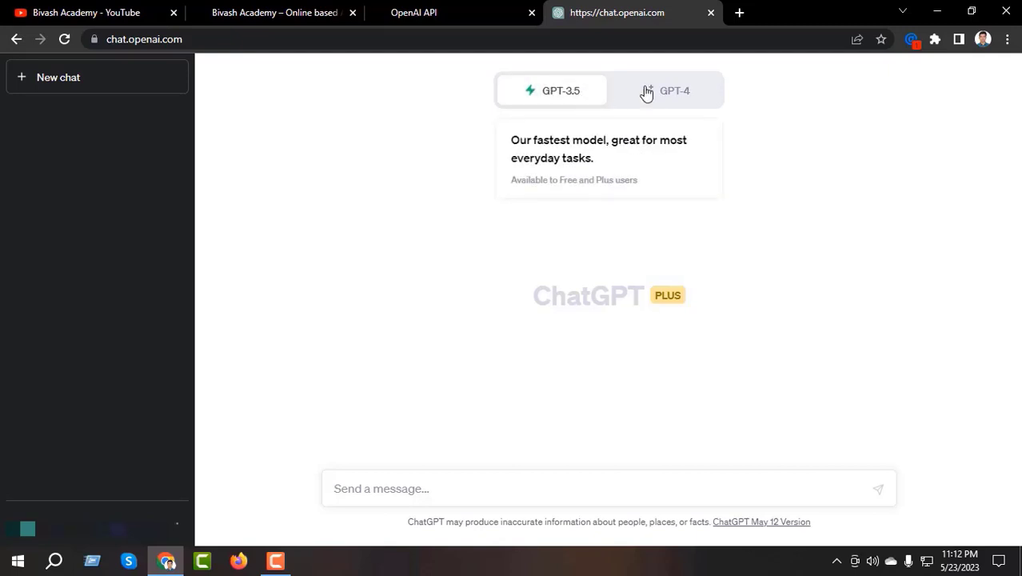
click(649, 91)
click(593, 93)
click(655, 92)
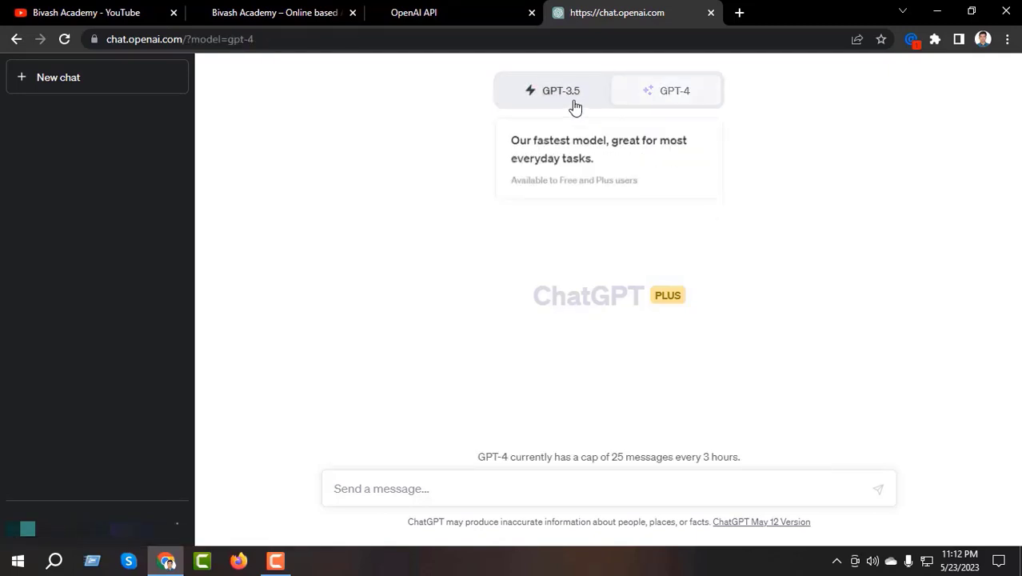
click(575, 99)
click(701, 91)
click(612, 100)
click(655, 92)
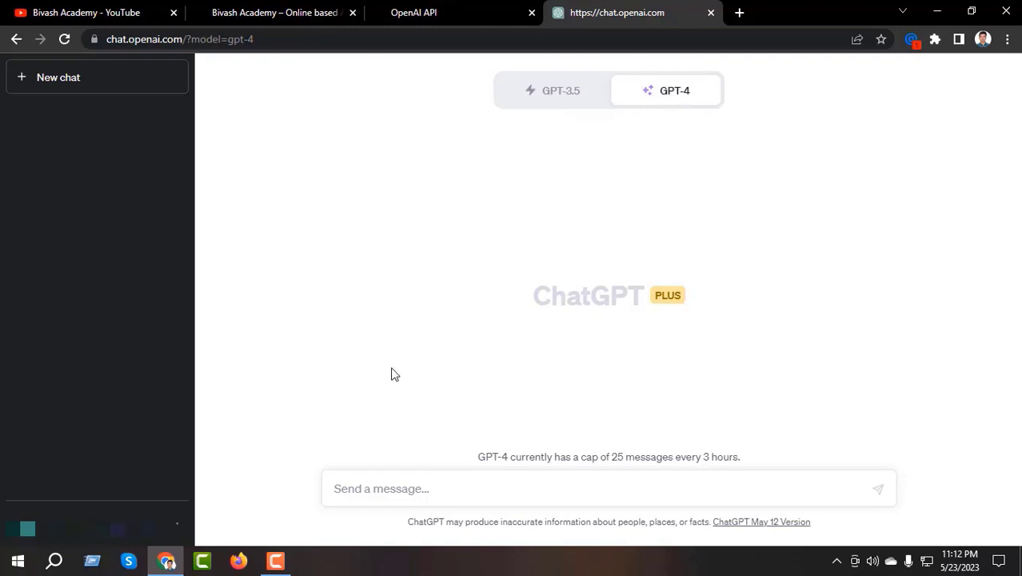
click(571, 93)
click(650, 89)
click(566, 91)
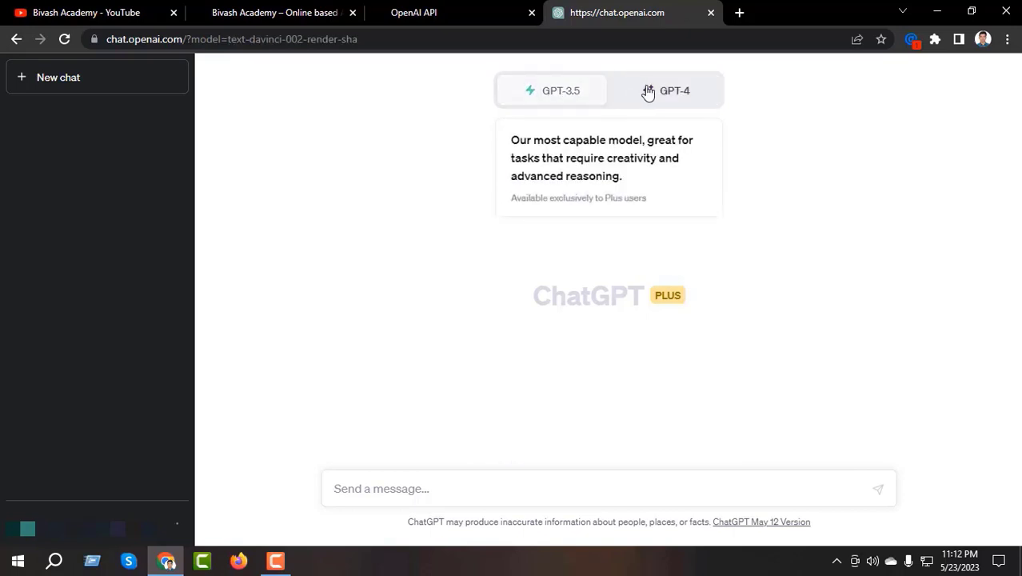
click(648, 93)
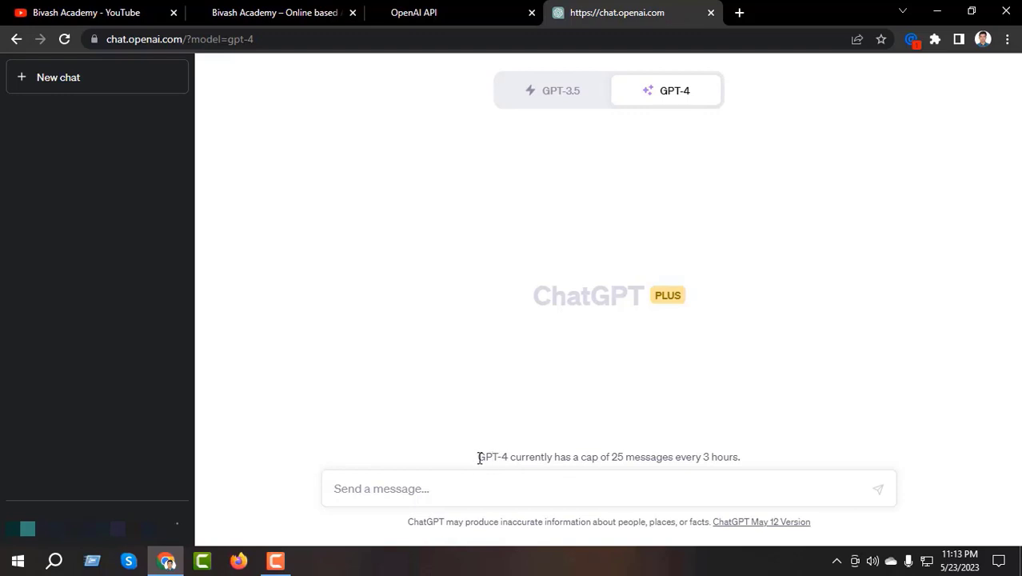
Step: Highlight the GPT-4 cap notice of 25 messages every 3 hours
drag(478, 456, 745, 463)
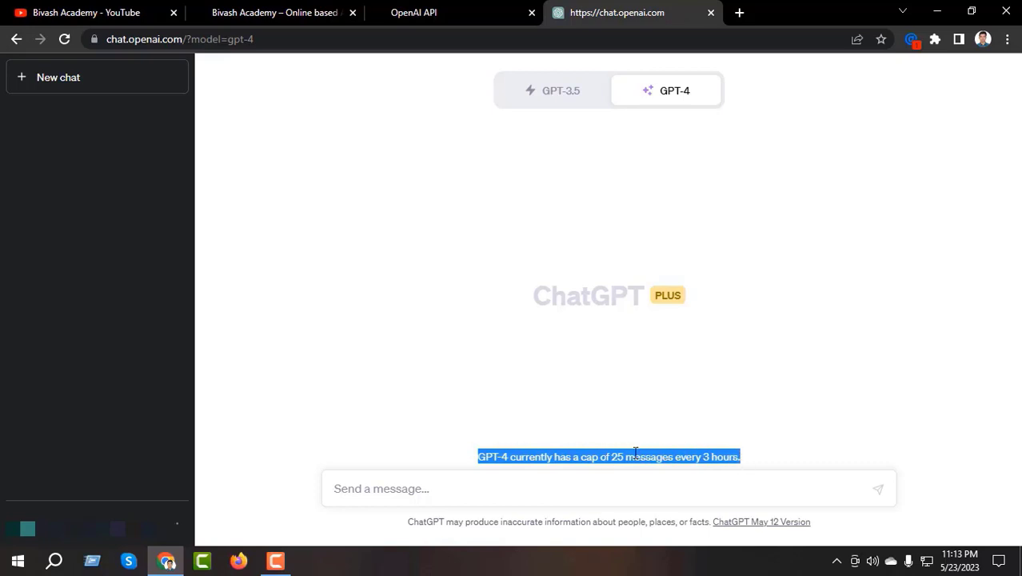
drag(607, 457, 729, 457)
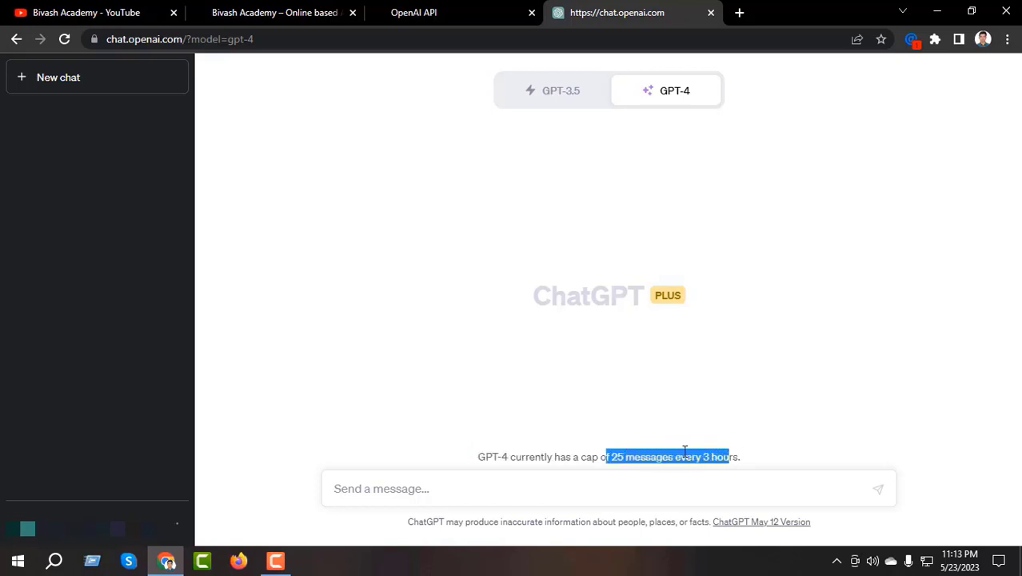
click(631, 448)
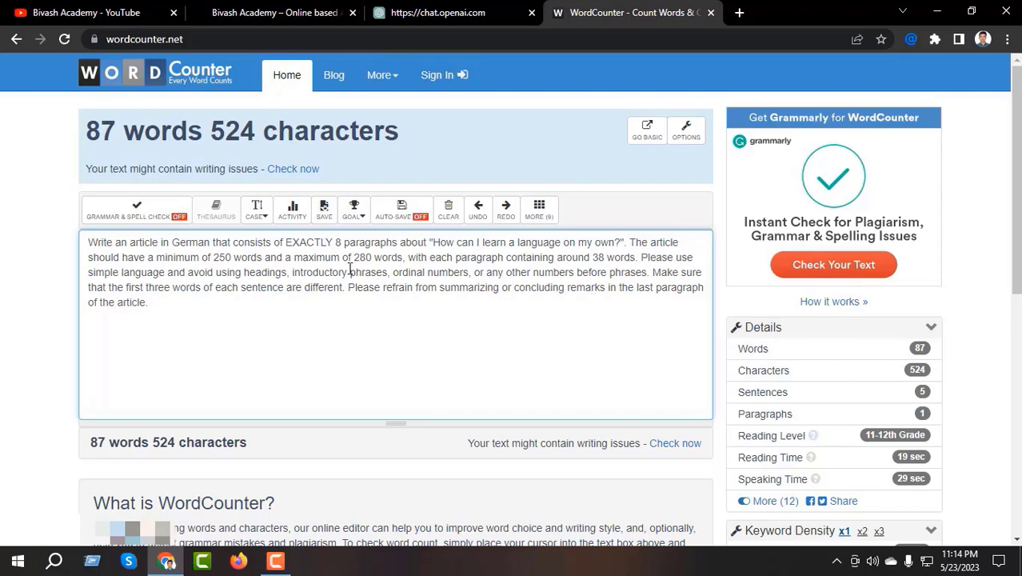
Step: Switch to the Bivash Academy website's under-construction home page
click(275, 19)
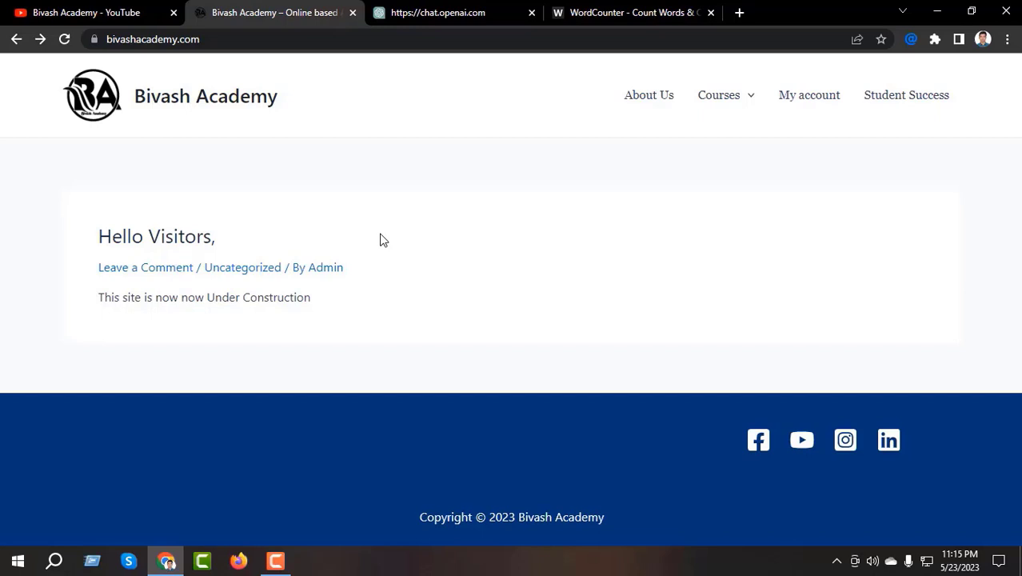
Step: In WordCounter, check the count of the whole German-article prompt and of the word German
click(498, 8)
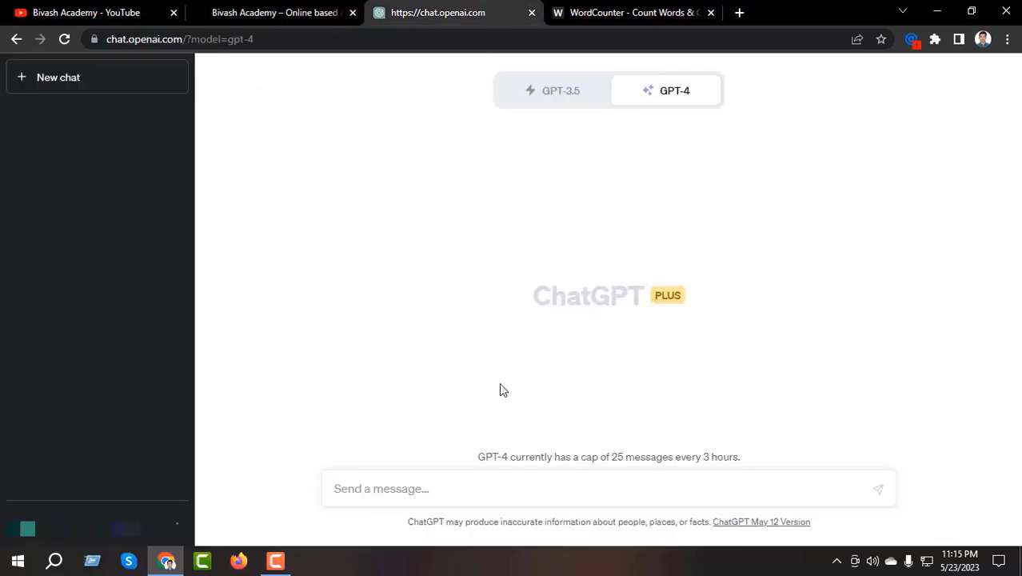
key(ctrl+Tab)
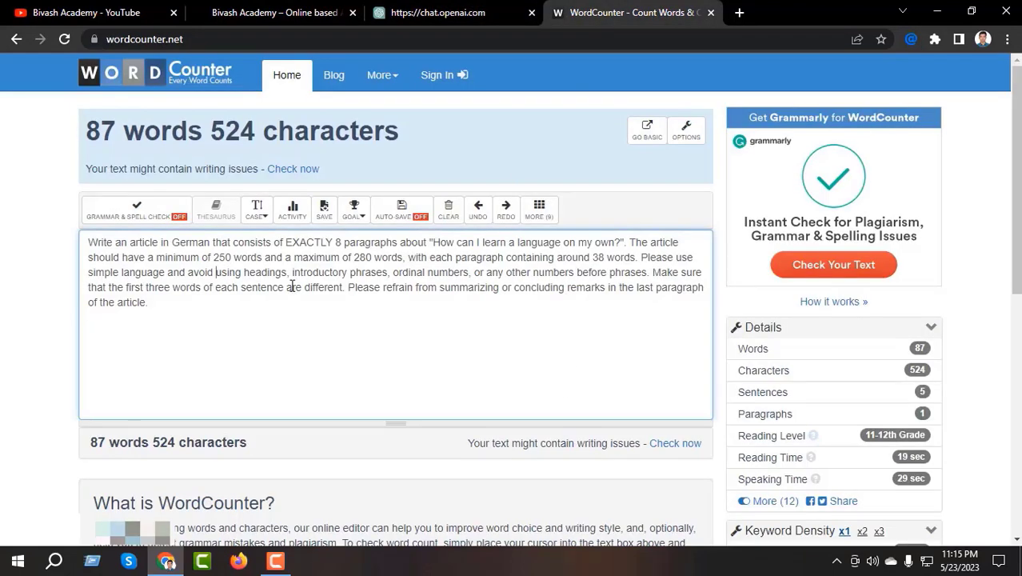
drag(149, 302, 86, 241)
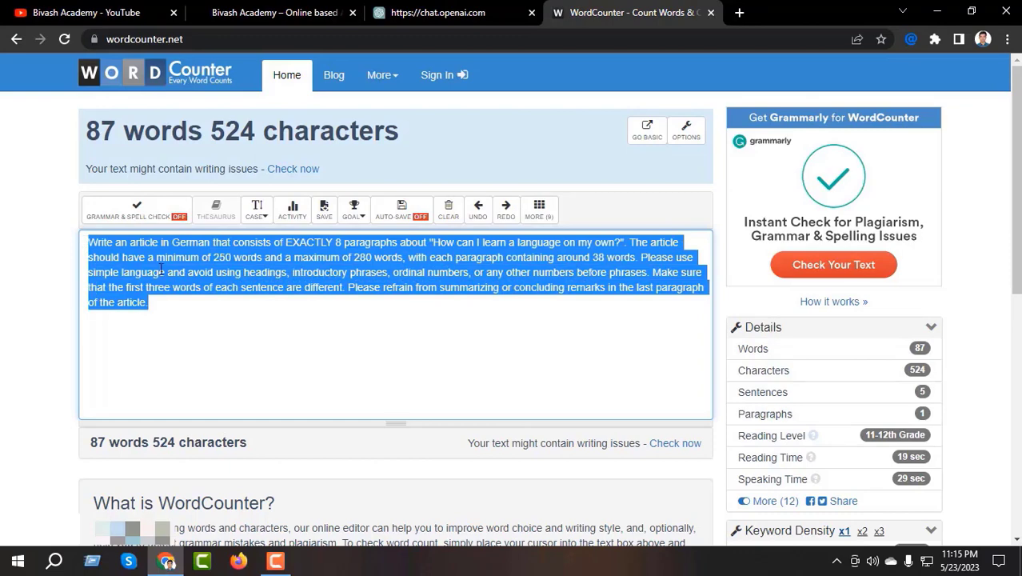
click(162, 270)
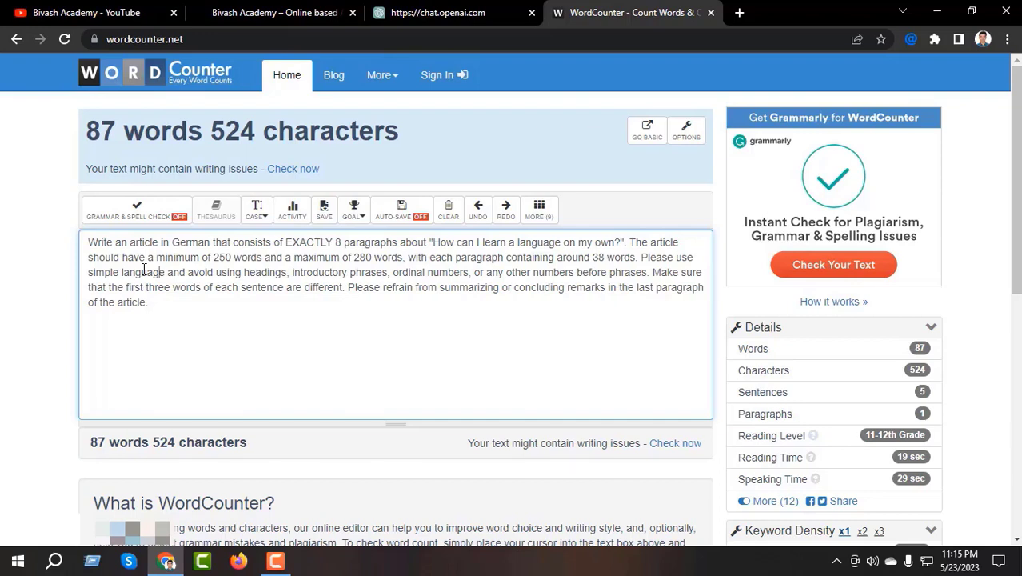
double_click(176, 244)
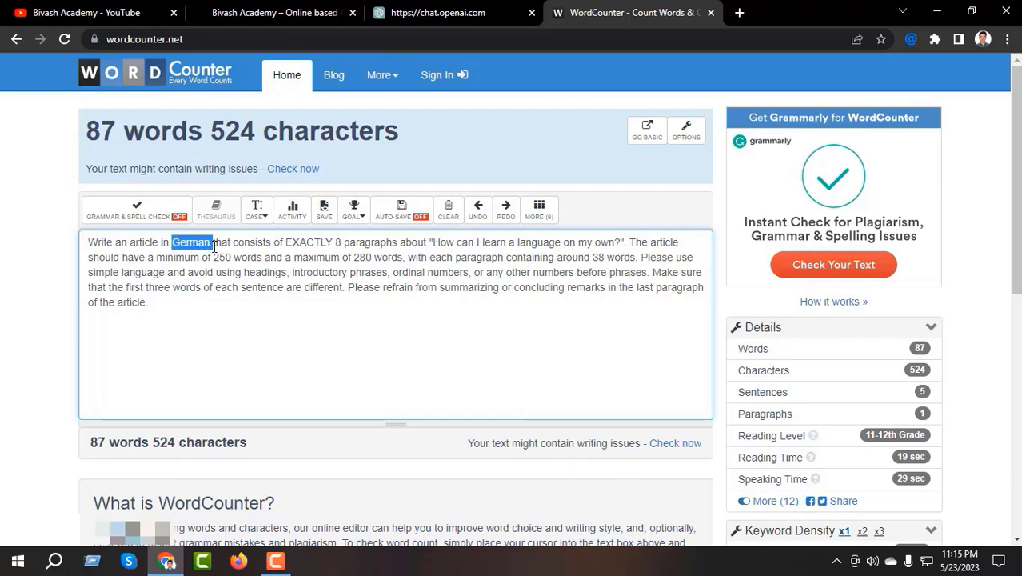
click(254, 286)
Step: Check counts for the article question, the 250-280 words line, and the full prompt (87 words, 524 characters)
drag(433, 243, 620, 241)
click(512, 256)
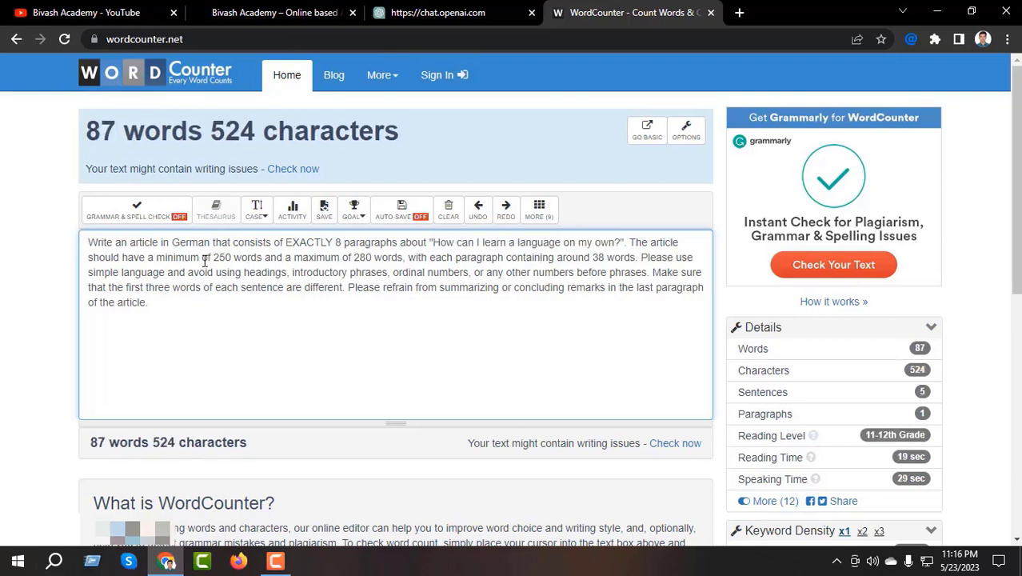
drag(205, 259, 501, 262)
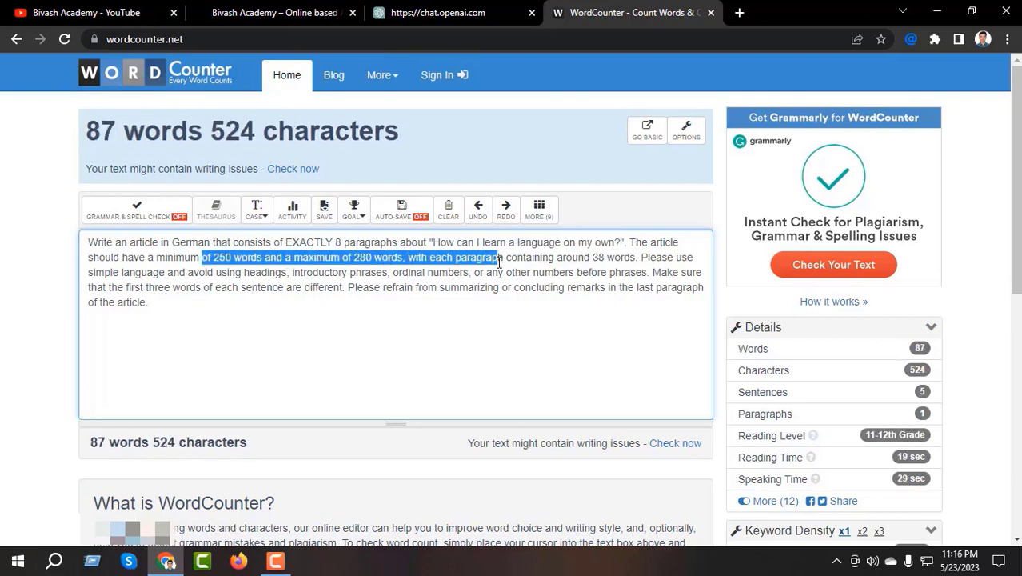
drag(558, 257, 637, 256)
click(566, 257)
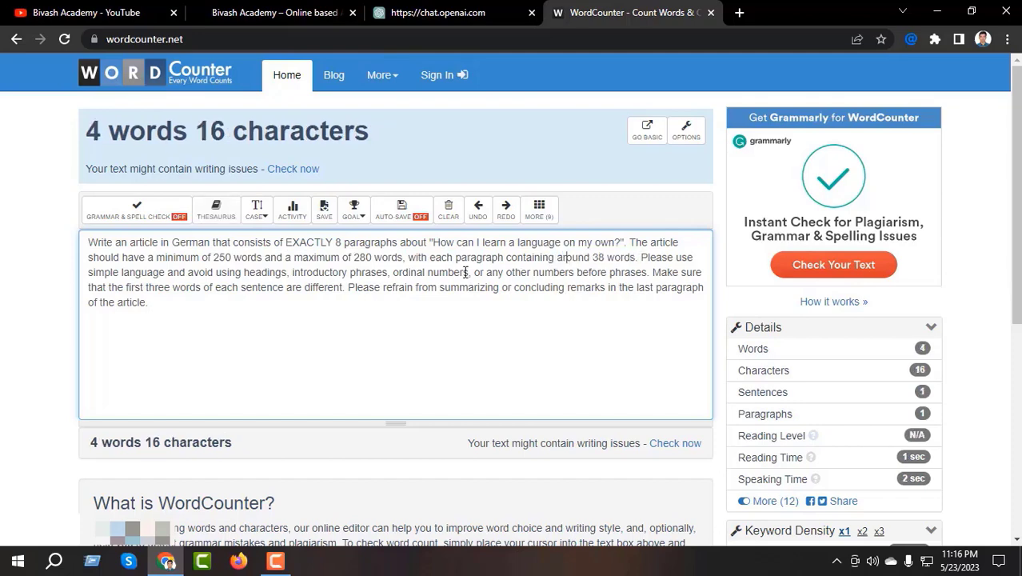
drag(159, 317, 65, 240)
click(290, 271)
Step: Select the entire German-article prompt in WordCounter and return to the GPT-4 chat
click(460, 14)
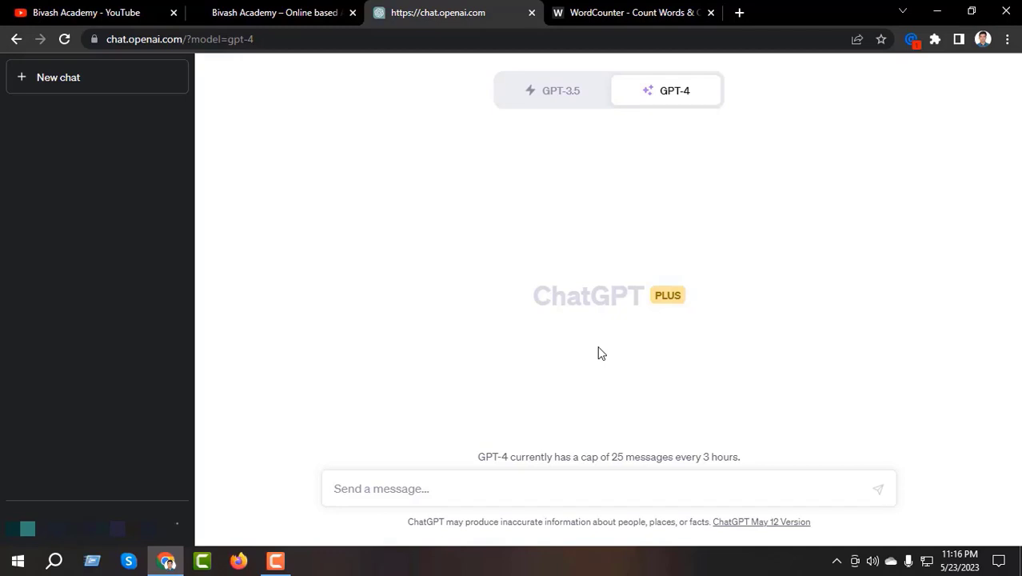
mouse_move(661, 94)
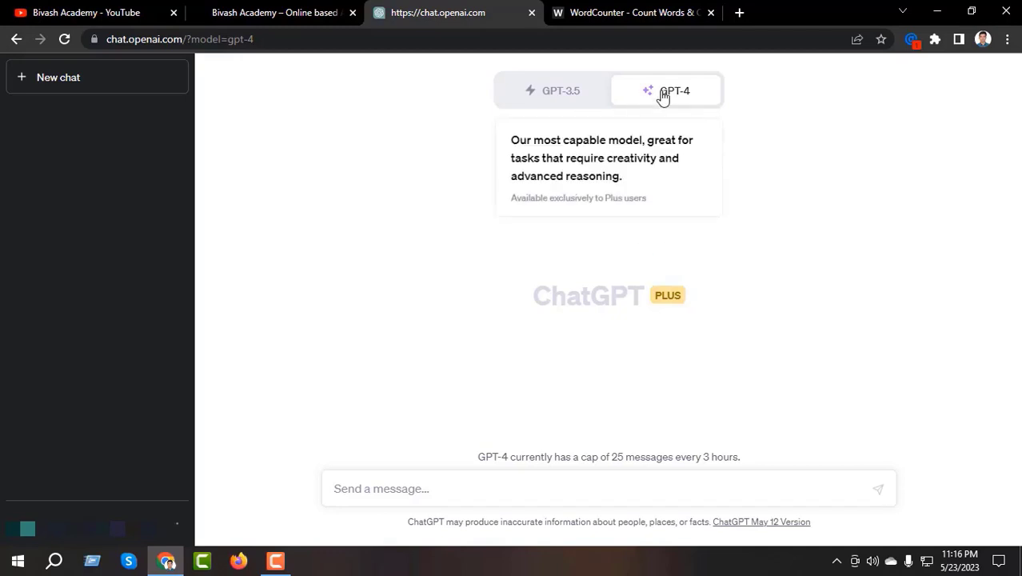
click(654, 11)
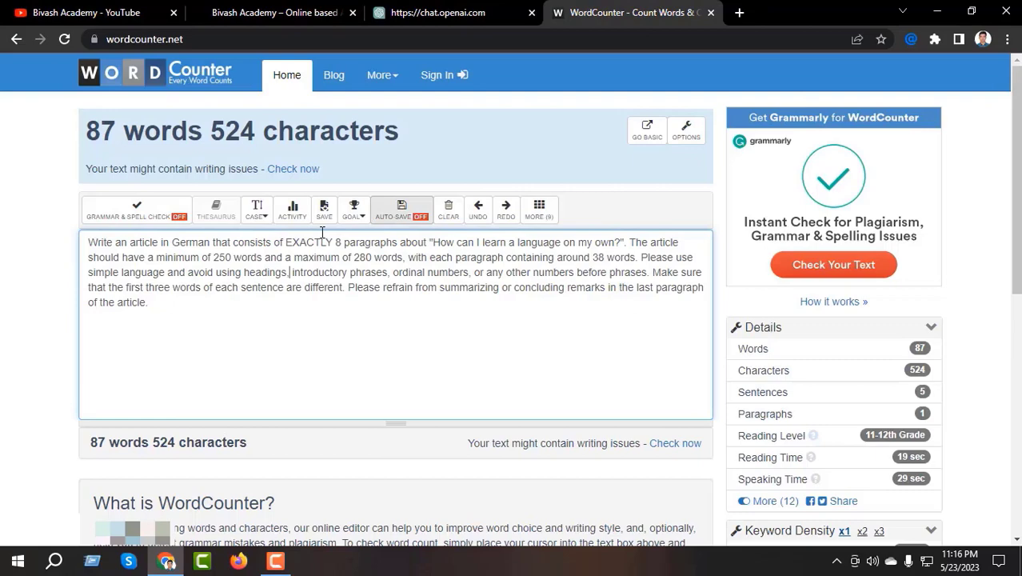
triple_click(272, 272)
key(ctrl+c)
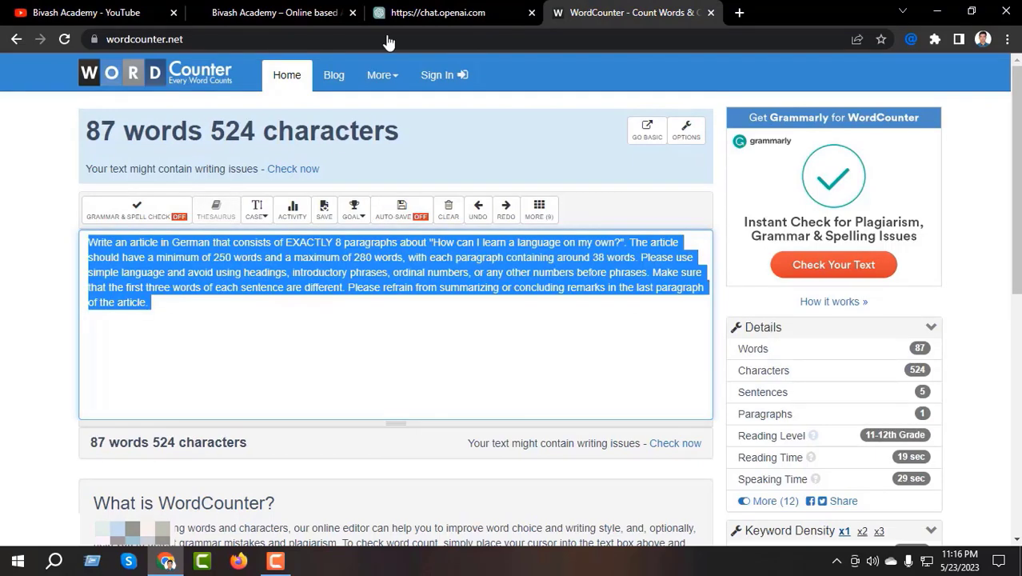
click(417, 11)
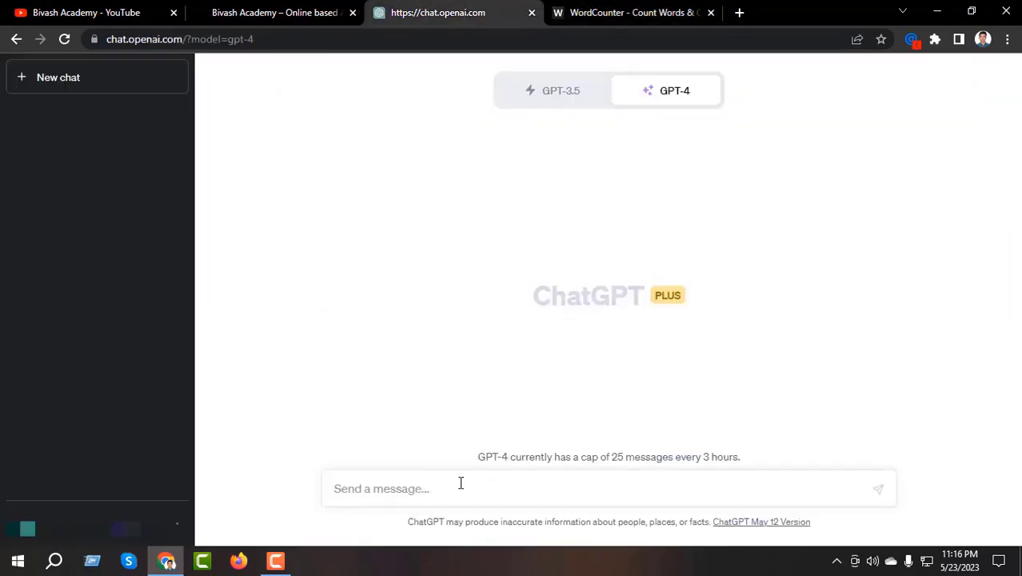
Step: Paste the article prompt into GPT-4, replace German with Bengali, and send it
key(ctrl+v)
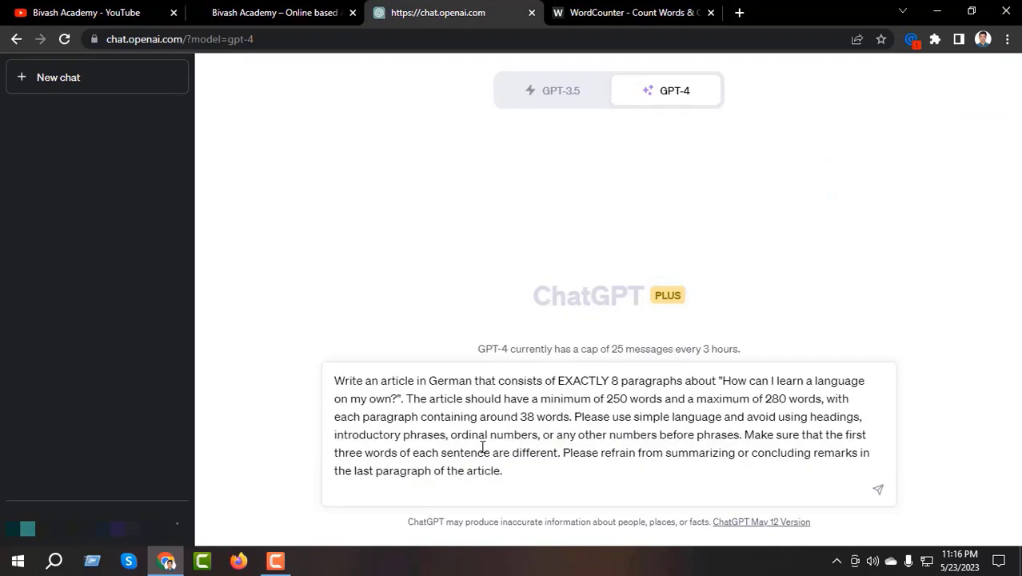
key(BackSpace)
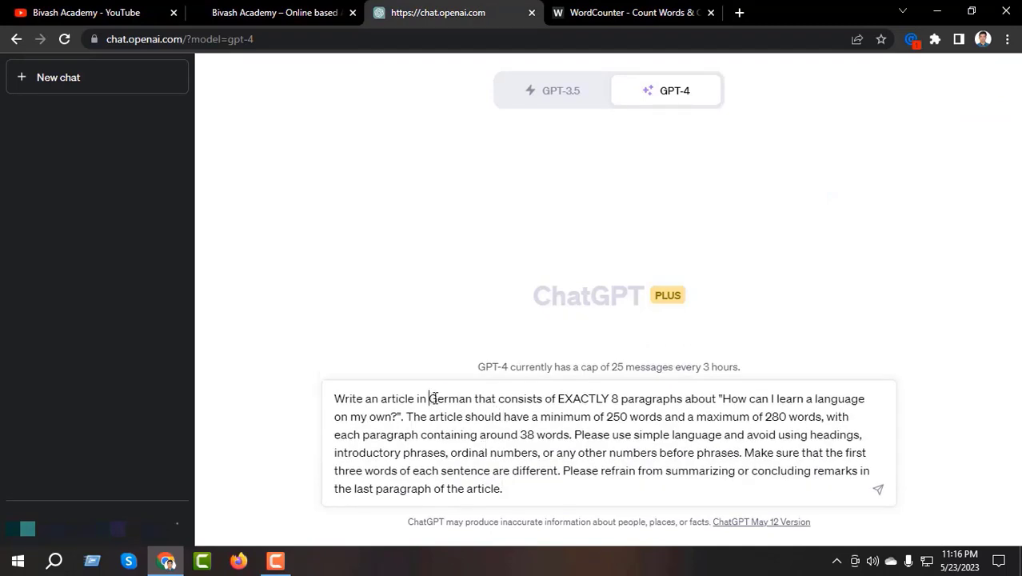
drag(429, 397, 471, 397)
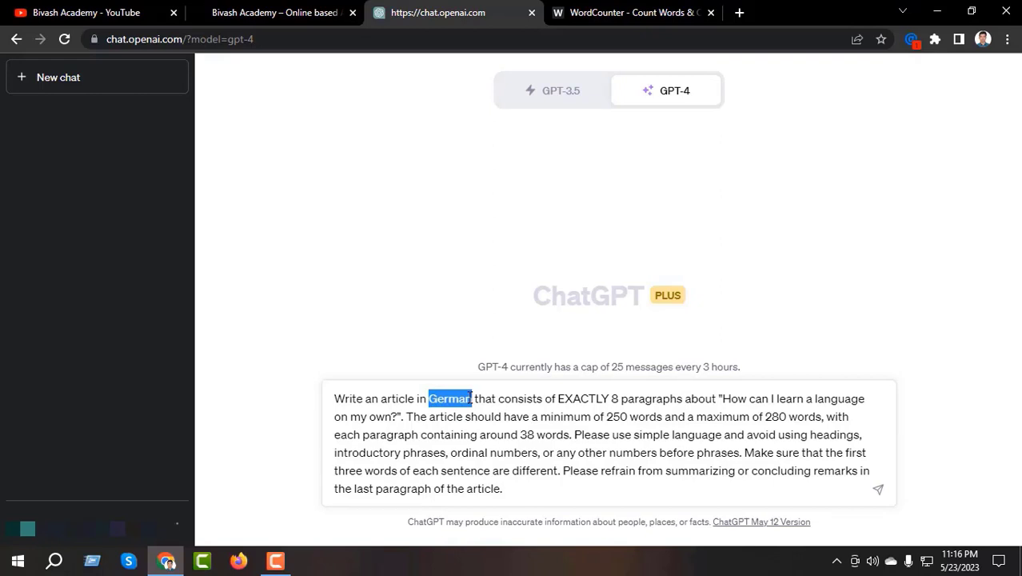
text(Be)
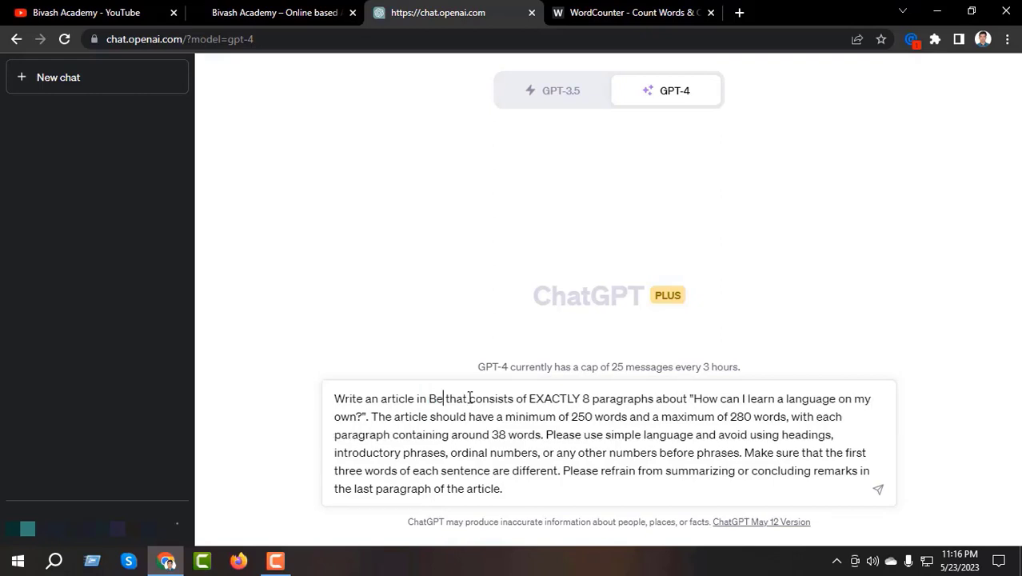
text(ngali)
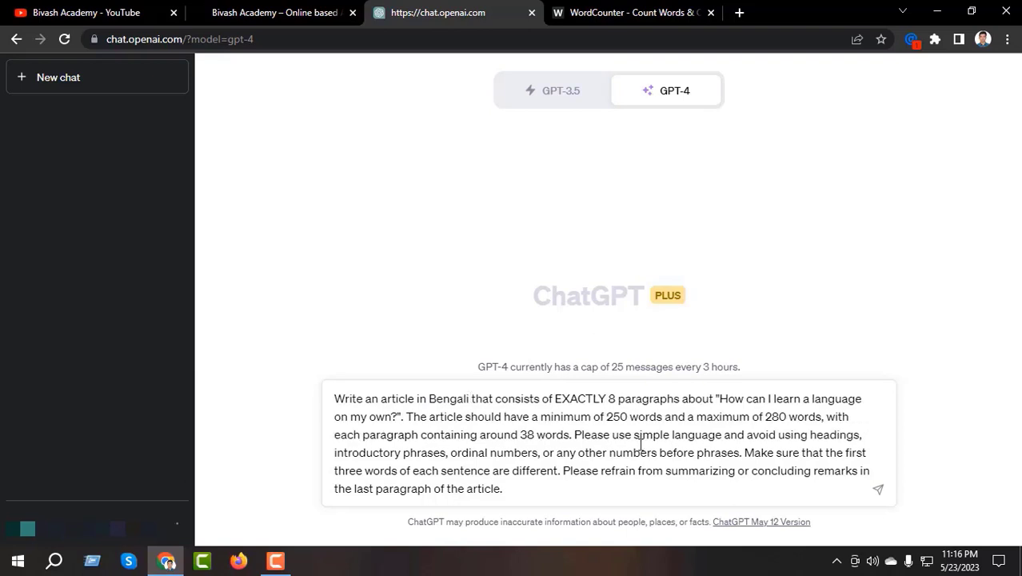
key(Return)
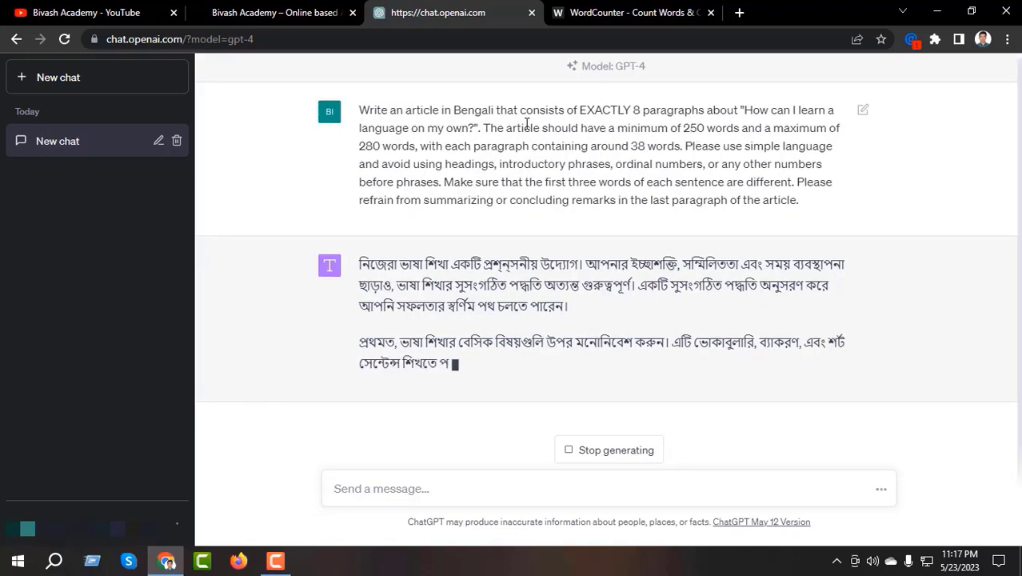
drag(669, 128, 743, 129)
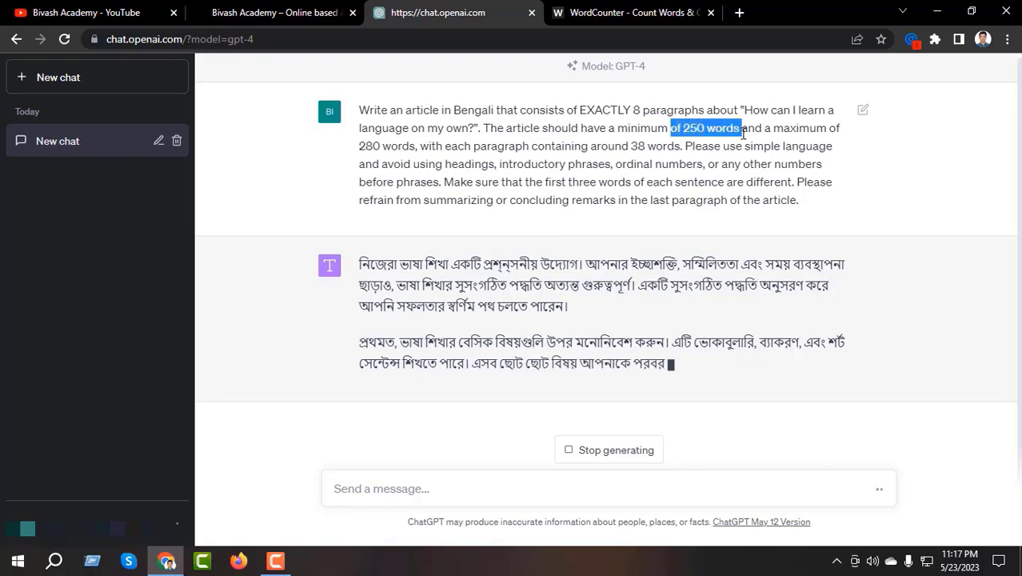
click(702, 140)
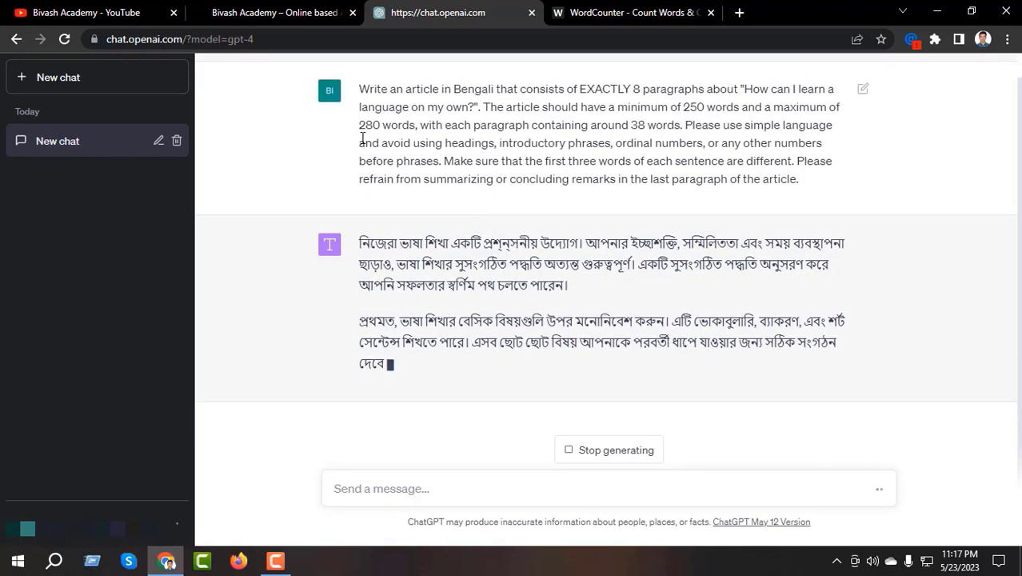
scroll(682, 138, up, 1)
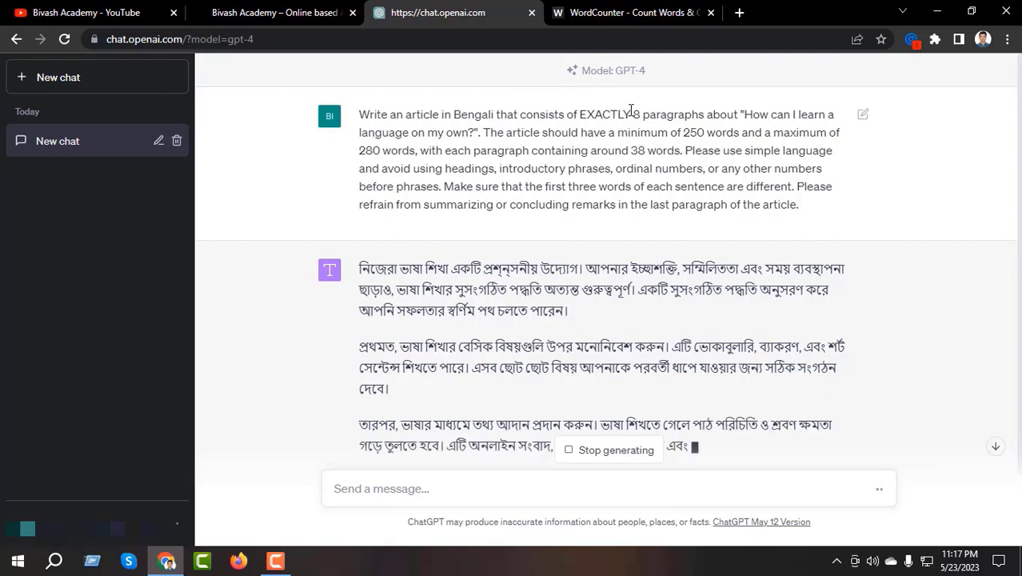
drag(631, 115, 712, 111)
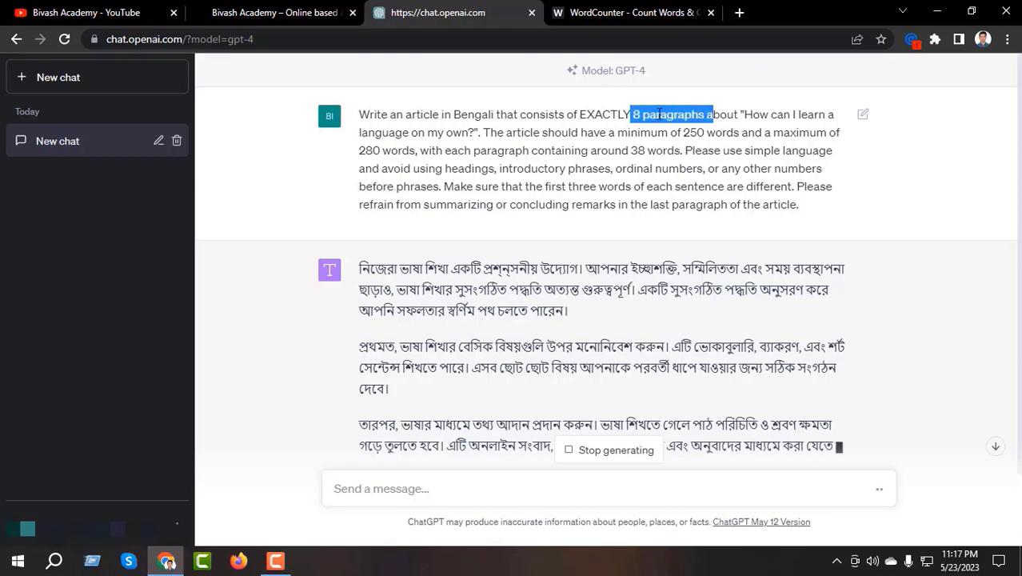
click(529, 112)
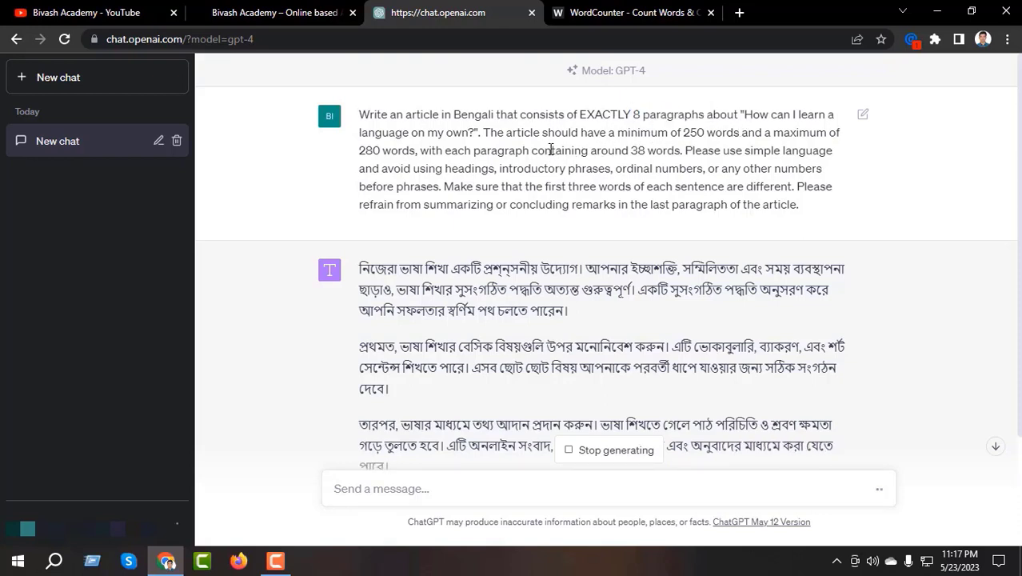
drag(550, 149, 679, 152)
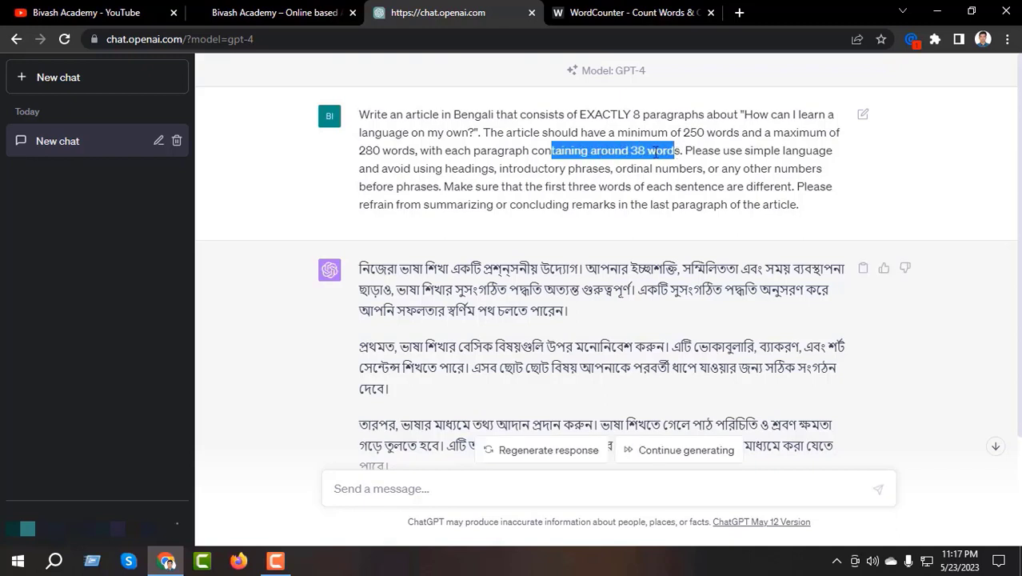
drag(601, 150, 430, 151)
click(447, 158)
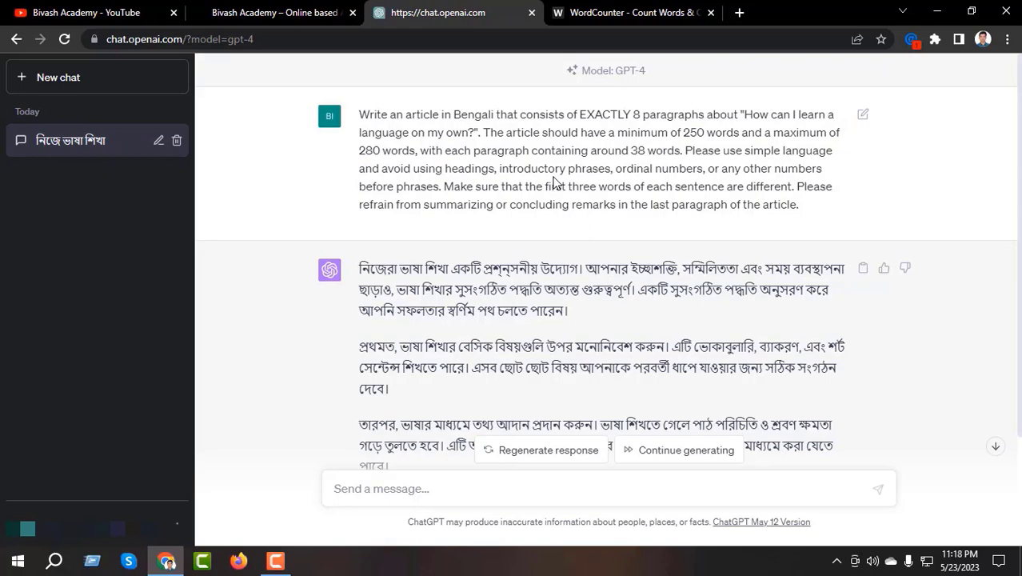
Step: Have GPT-4 continue generating the unfinished Bengali article
scroll(560, 200, down, 2)
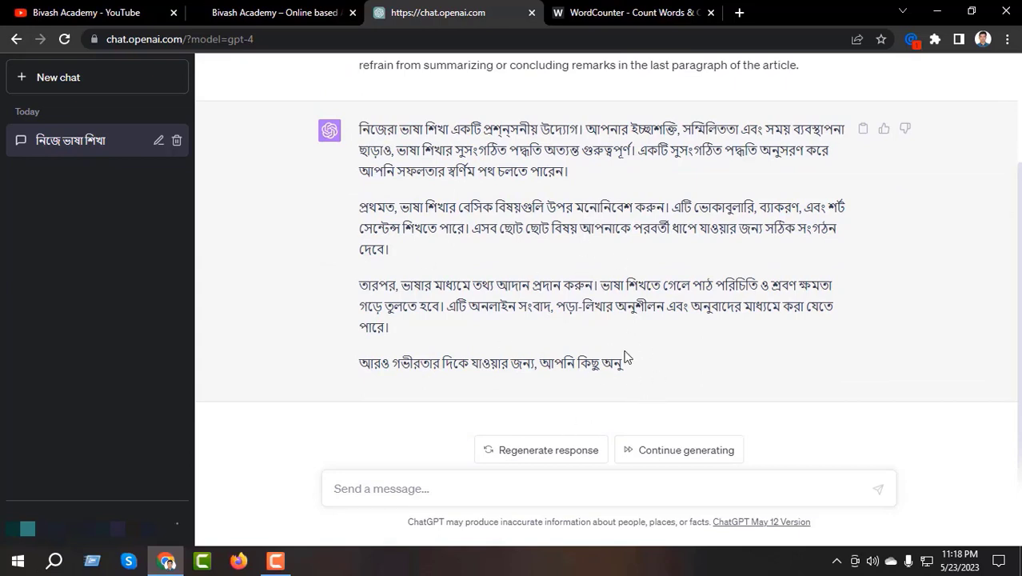
click(685, 451)
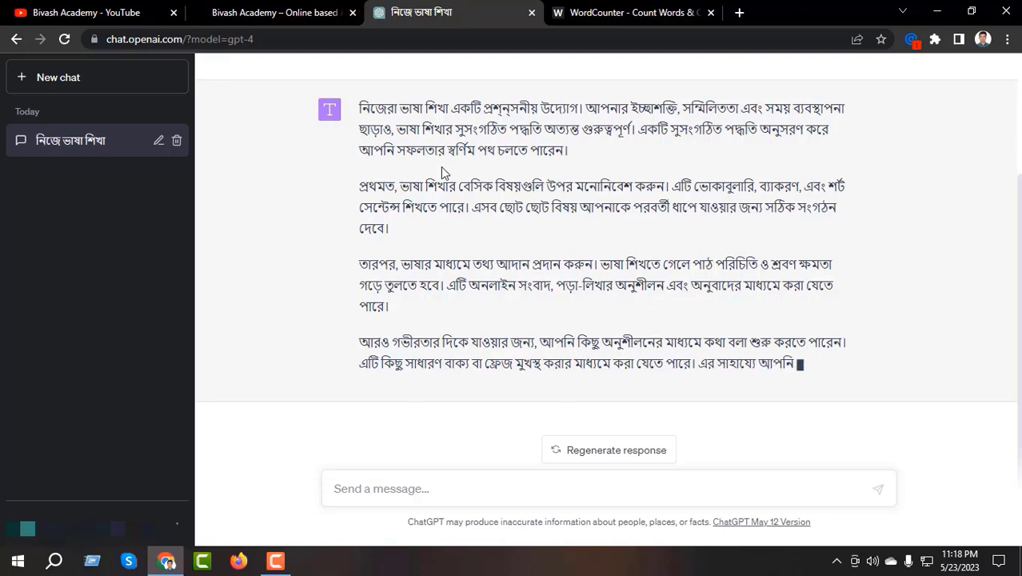
scroll(441, 174, up, 1)
scroll(442, 174, down, 1)
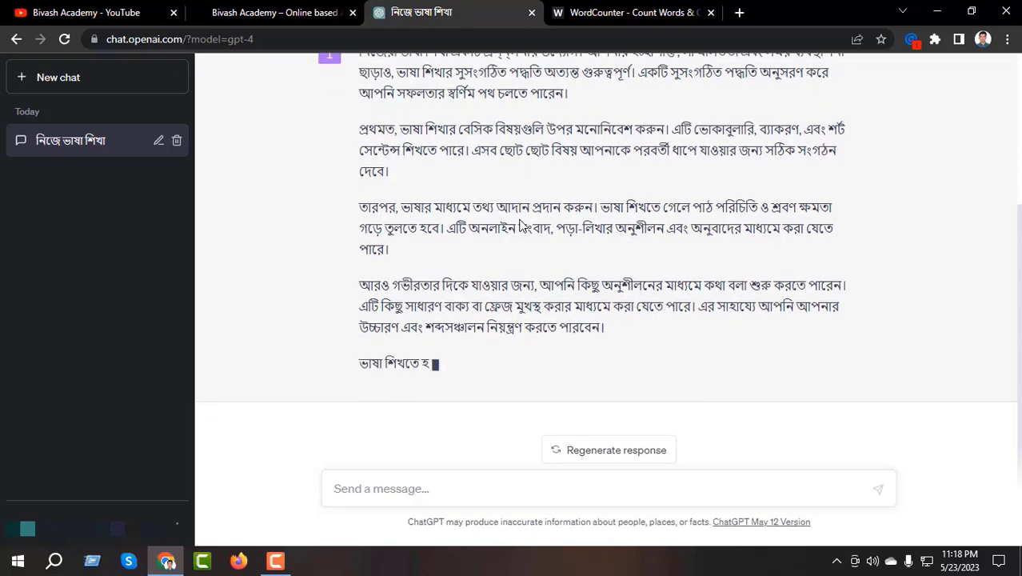
scroll(516, 185, up, 1)
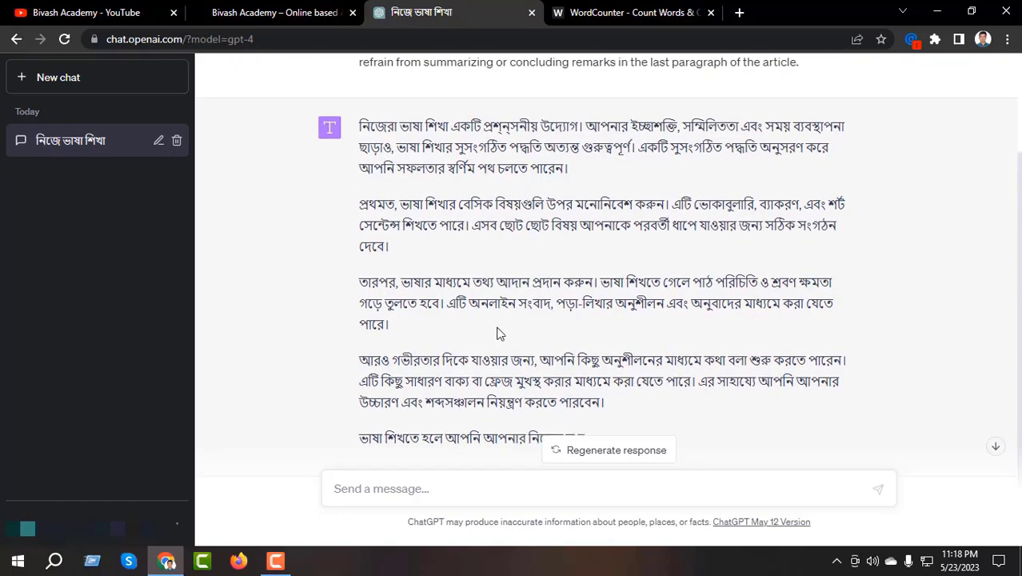
scroll(496, 333, down, 1)
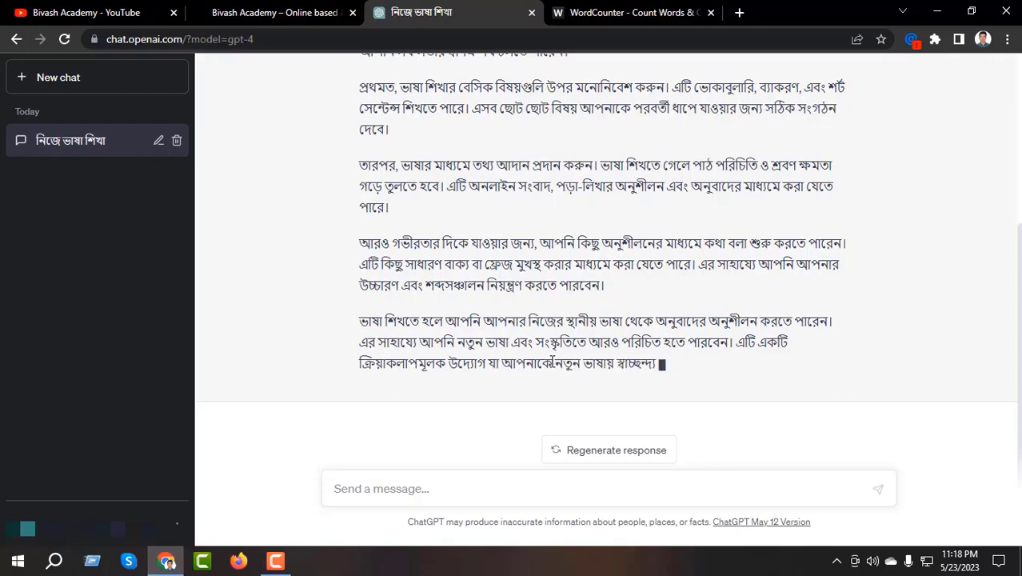
Step: Follow the Bengali article to its fifth paragraph, then switch to the Bivash Academy tab
scroll(551, 362, up, 4)
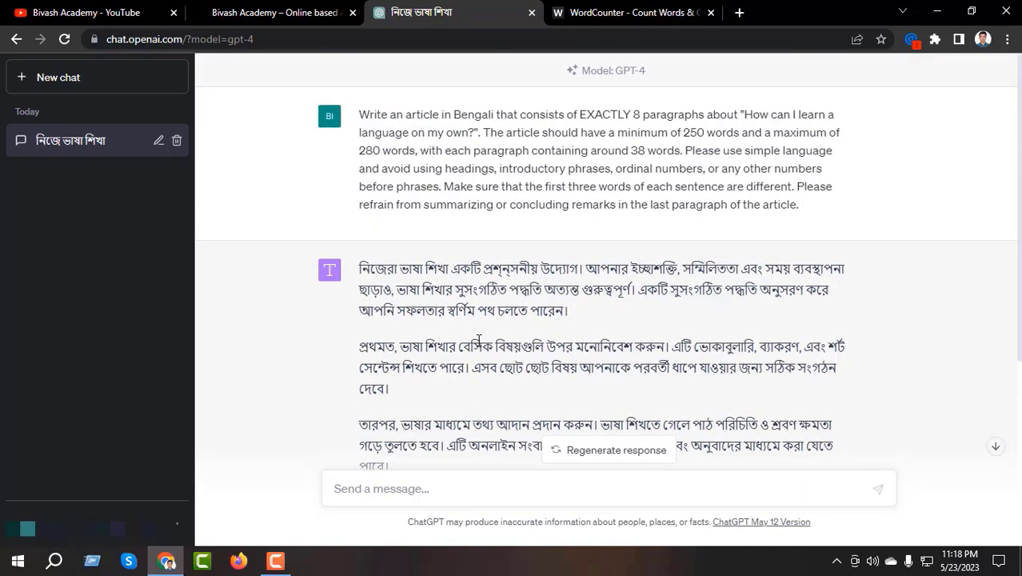
scroll(486, 340, down, 3)
scroll(487, 339, down, 2)
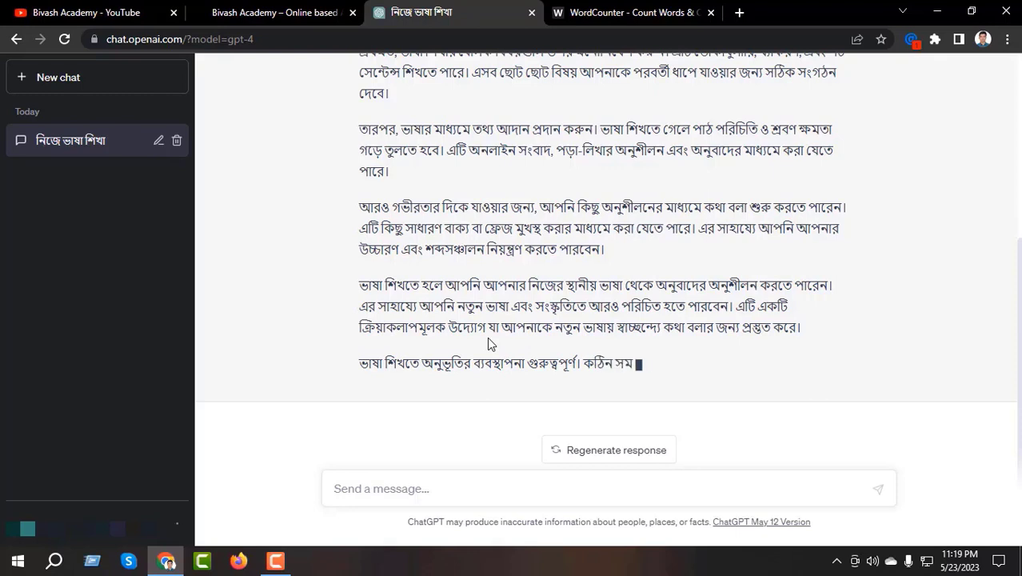
click(329, 10)
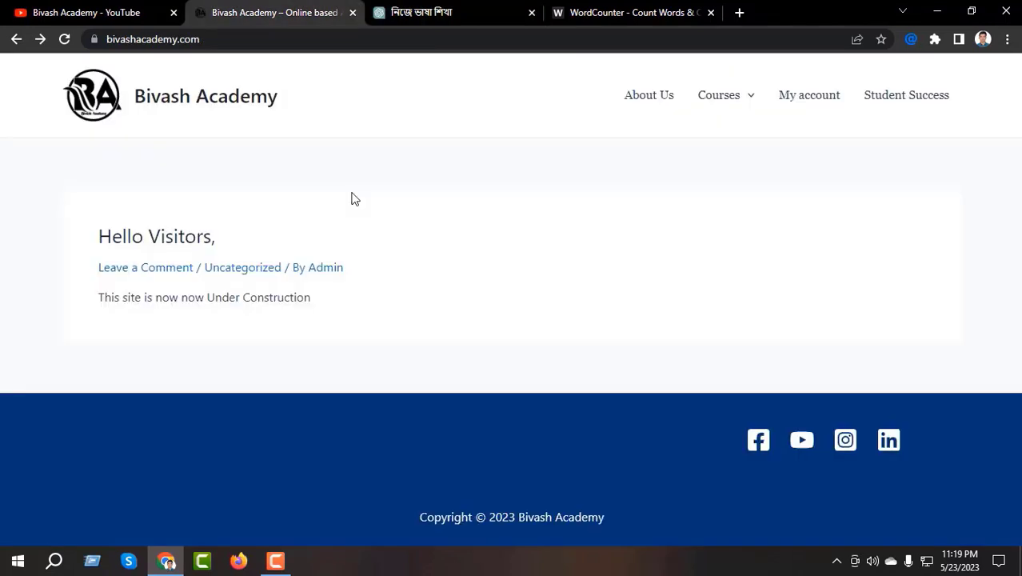